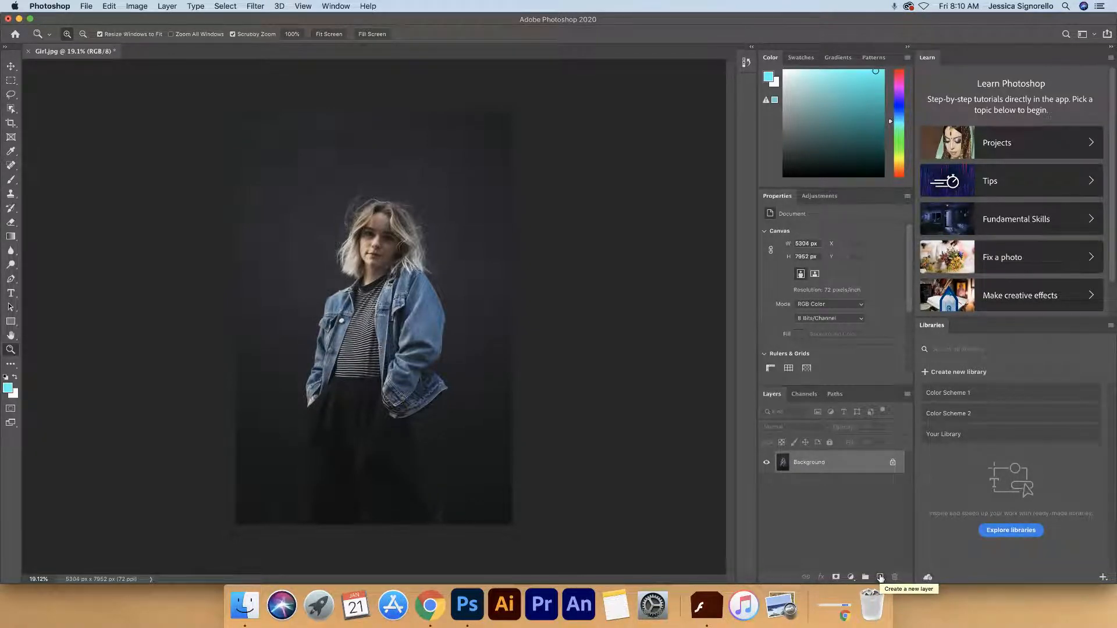
# Create a new layer and set up a Soft Round brush at about 250 px with increased hardness.
pyautogui.click(880, 578)
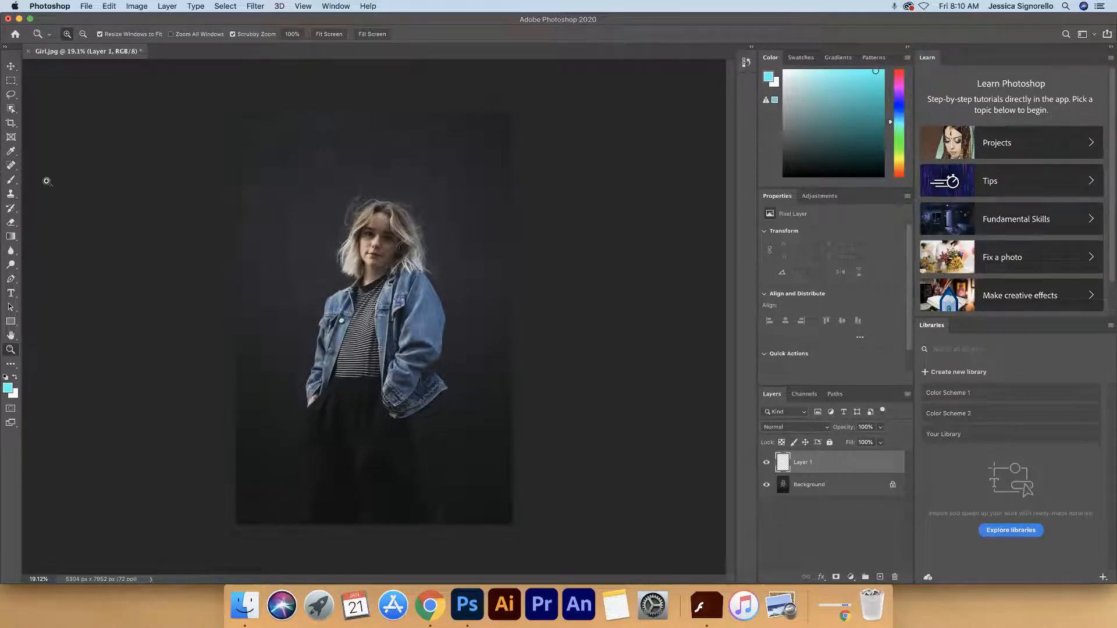
pyautogui.click(13, 182)
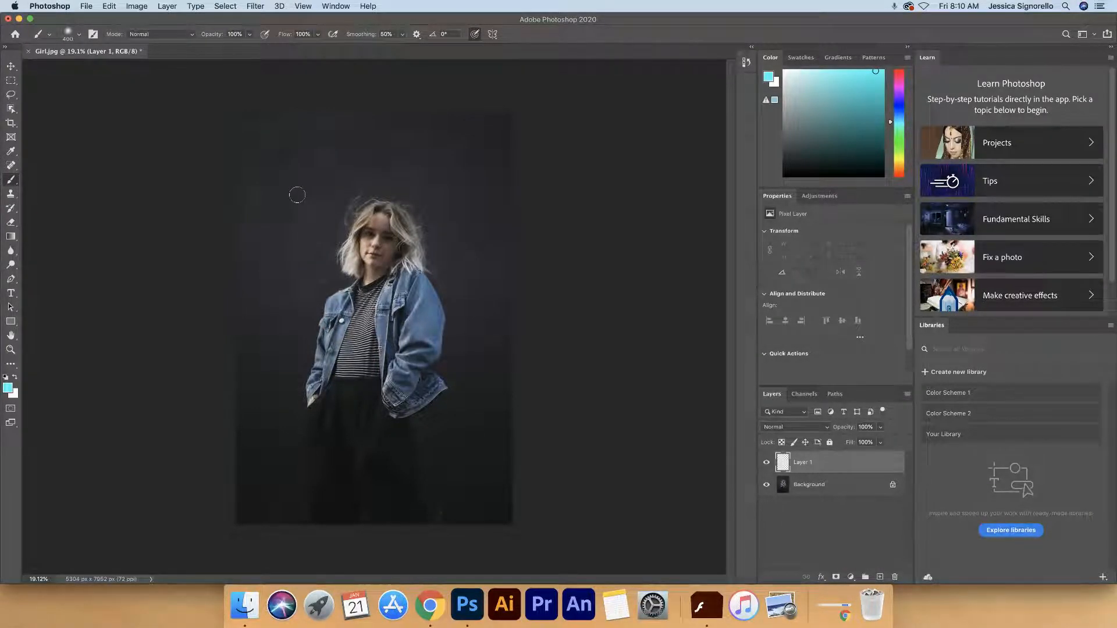
pyautogui.click(79, 34)
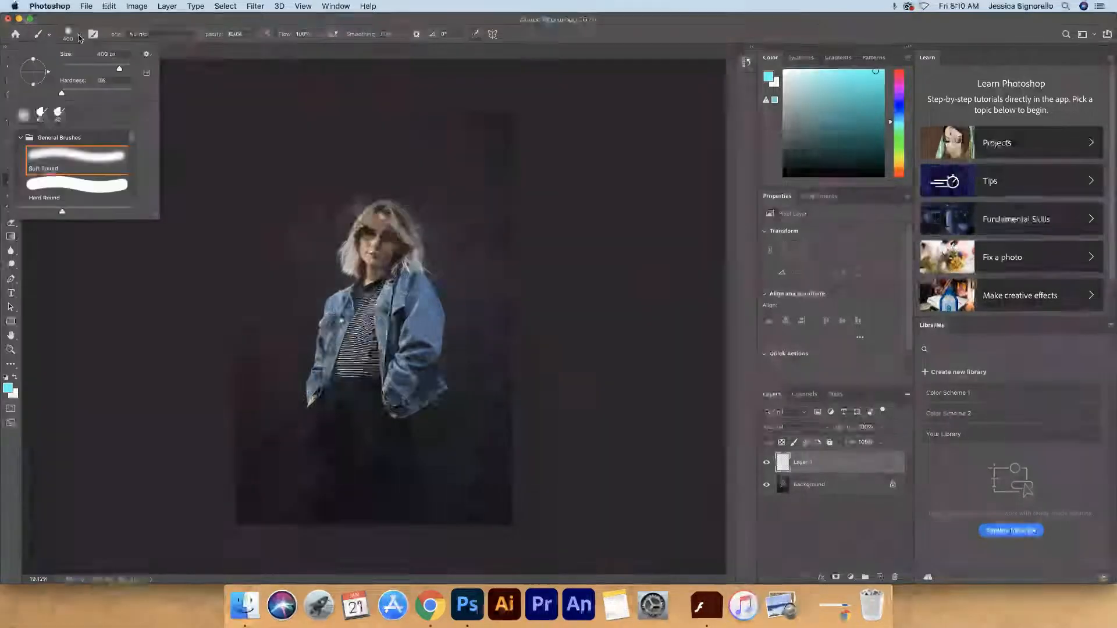
pyautogui.moveTo(119, 71); pyautogui.dragTo(114, 74)
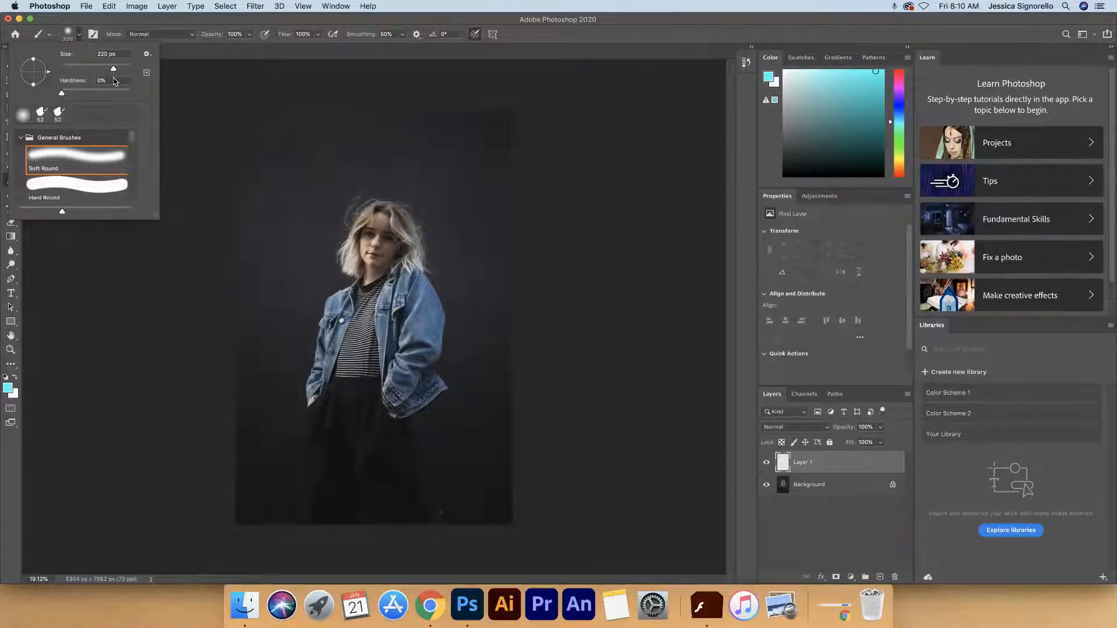
pyautogui.moveTo(114, 78); pyautogui.dragTo(114, 74)
pyautogui.moveTo(62, 93); pyautogui.dragTo(111, 101)
pyautogui.click(299, 175)
pyautogui.moveTo(299, 175); pyautogui.dragTo(305, 211)
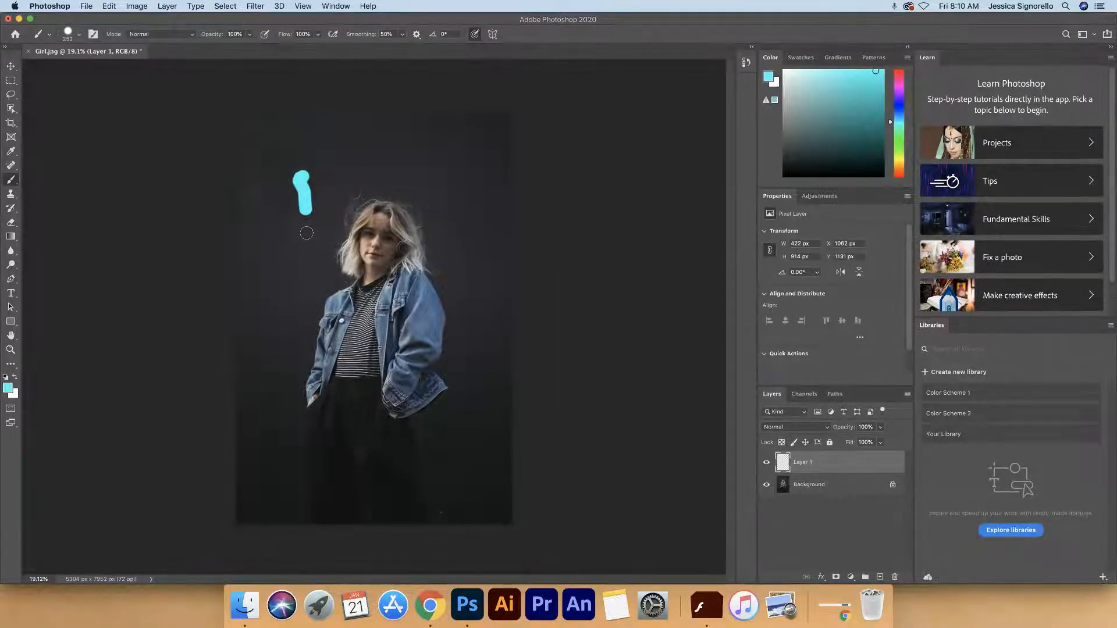
pyautogui.press('super+z')
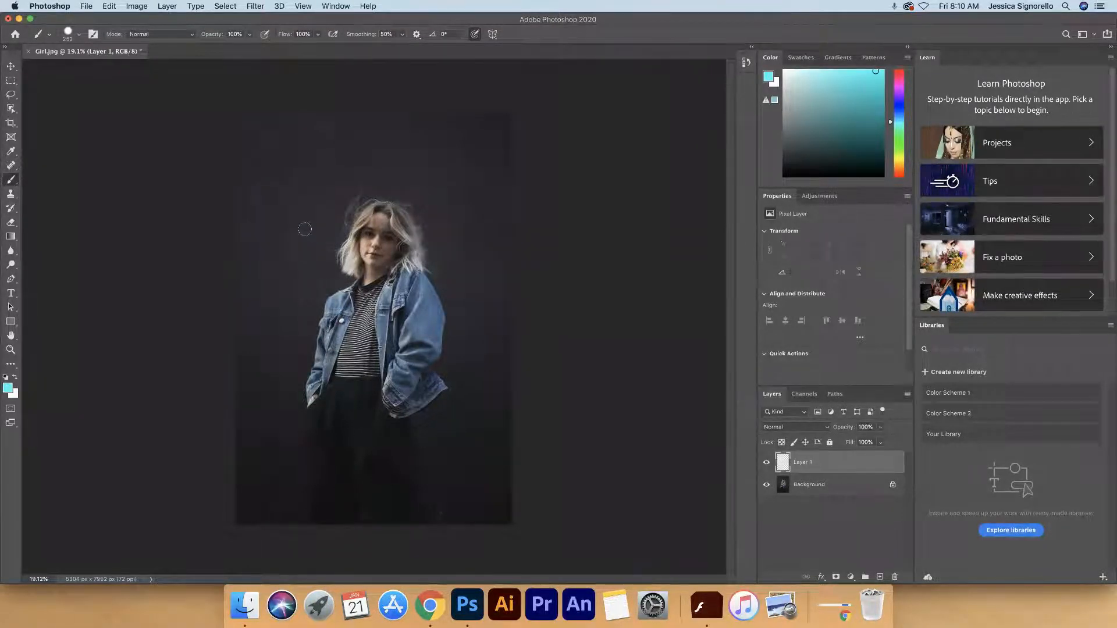
# Switch the foreground color to white and paint one winding zigzag stroke across the woman from head to legs.
pyautogui.click(14, 378)
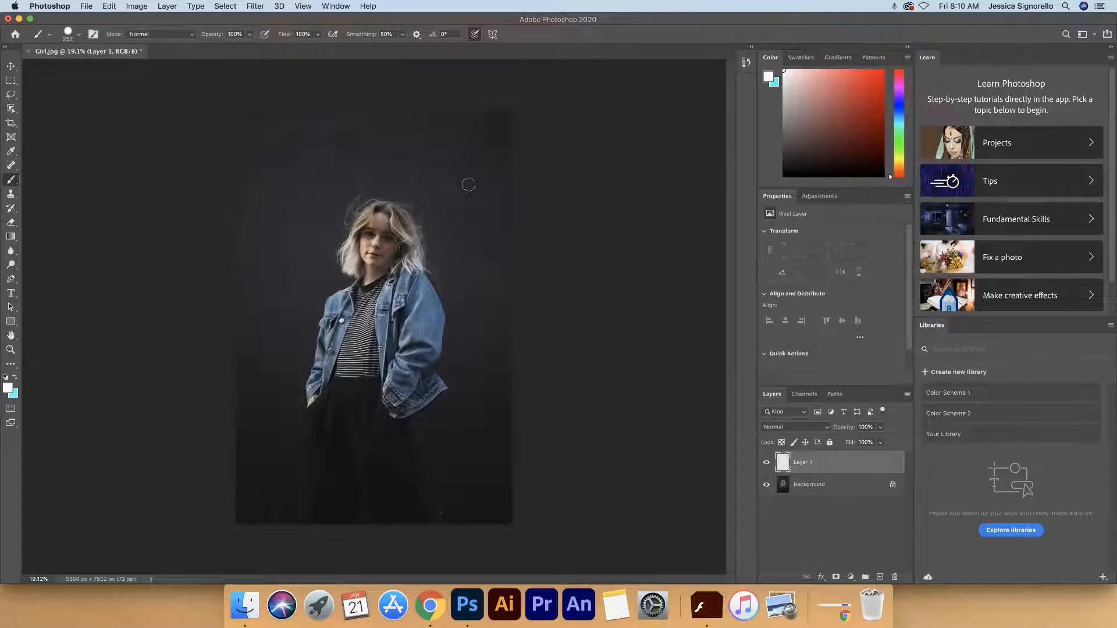
pyautogui.moveTo(468, 192)
pyautogui.mouseDown()
pyautogui.moveTo(294, 256)
pyautogui.moveTo(321, 280)
pyautogui.moveTo(457, 307)
pyautogui.moveTo(482, 325)
pyautogui.moveTo(463, 349)
pyautogui.moveTo(289, 410)
pyautogui.moveTo(268, 430)
pyautogui.moveTo(305, 460)
pyautogui.moveTo(471, 462)
pyautogui.mouseUp()
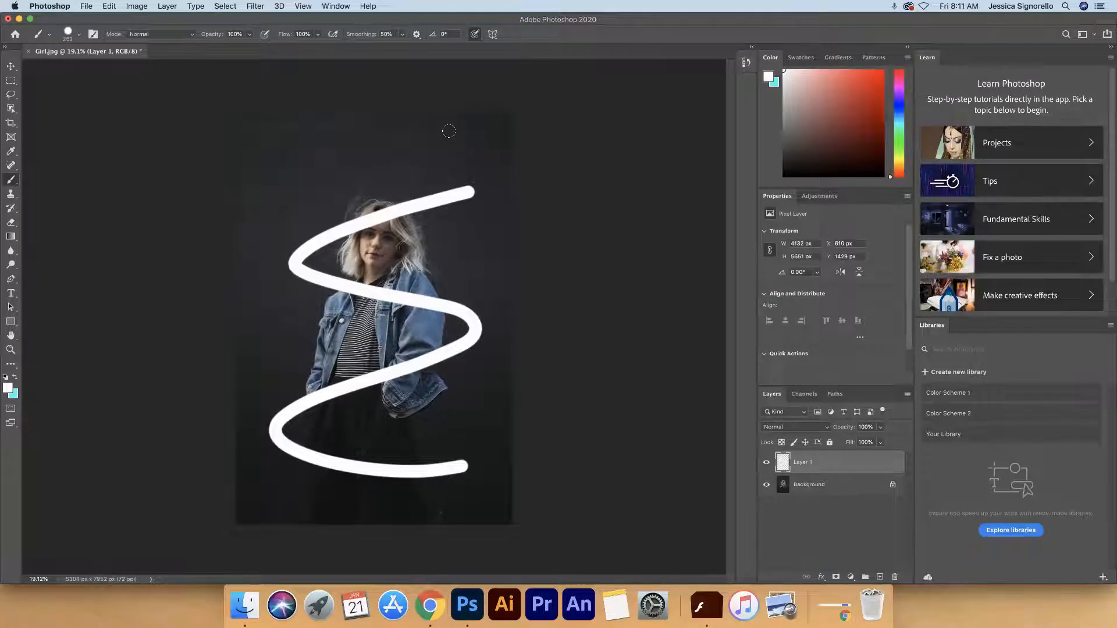
# Add a Color Overlay to the stroke's layer, reset it to default and set its color to purple #a200ff.
pyautogui.click(822, 578)
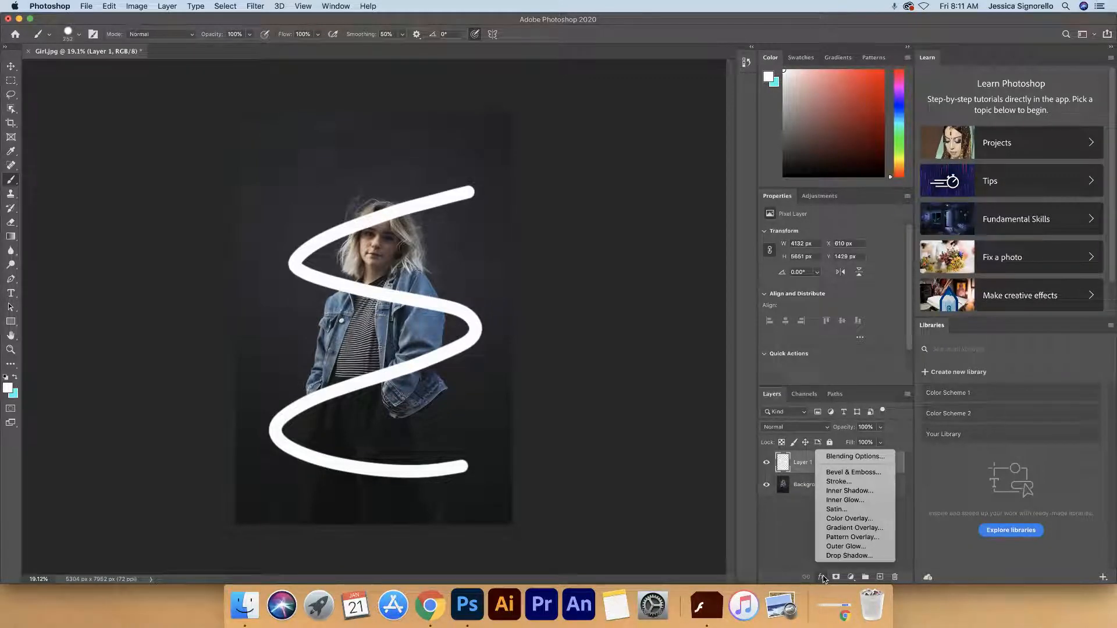
pyautogui.click(854, 529)
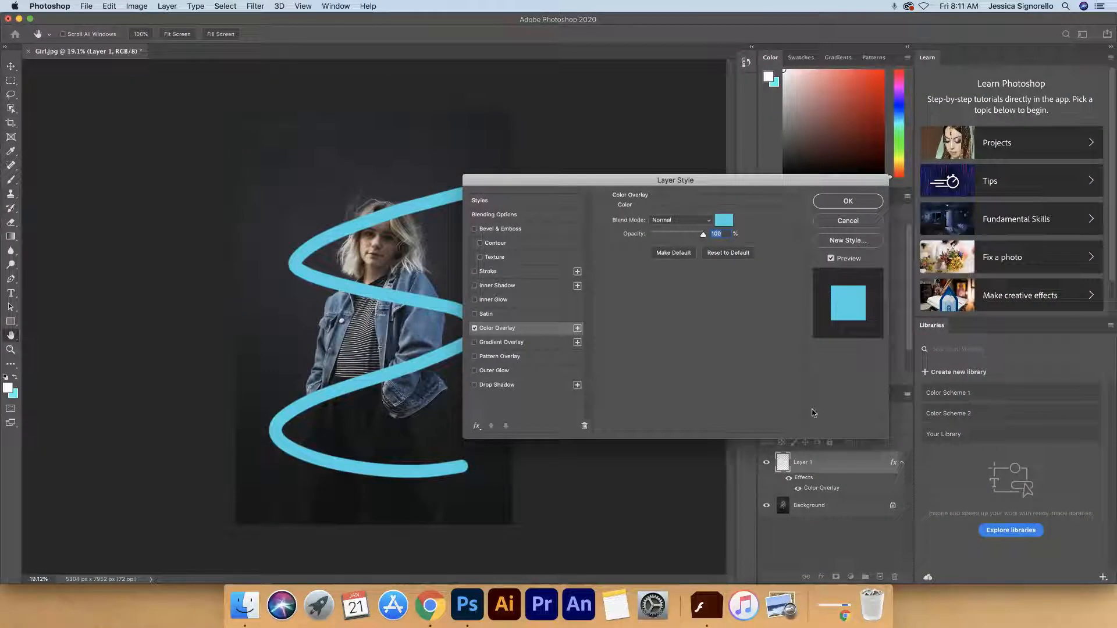
pyautogui.moveTo(714, 184); pyautogui.dragTo(570, 139)
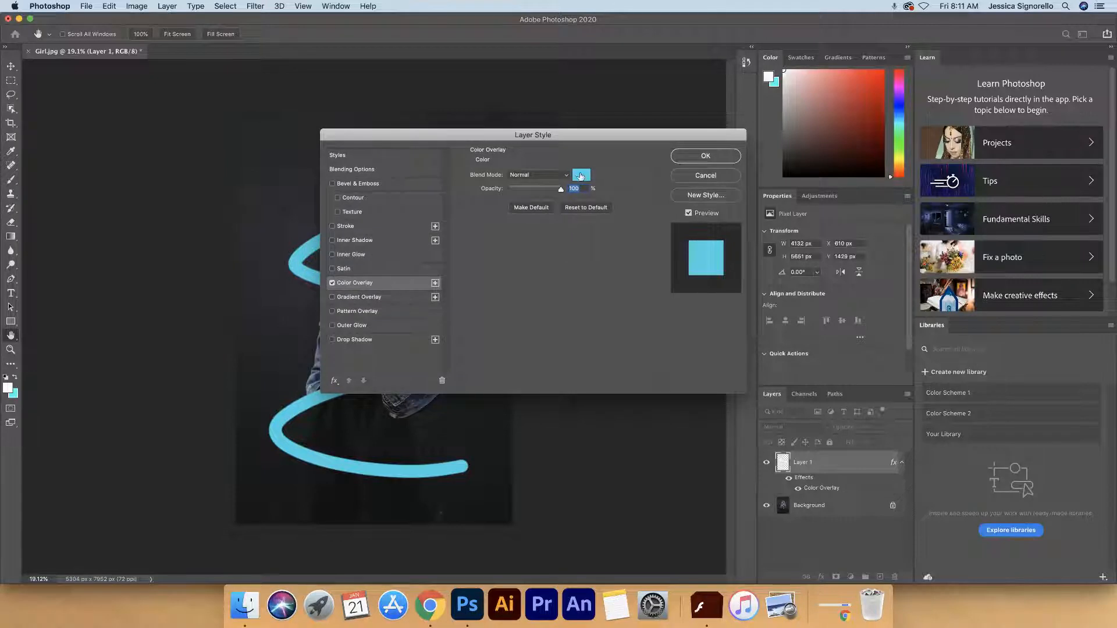
pyautogui.click(586, 207)
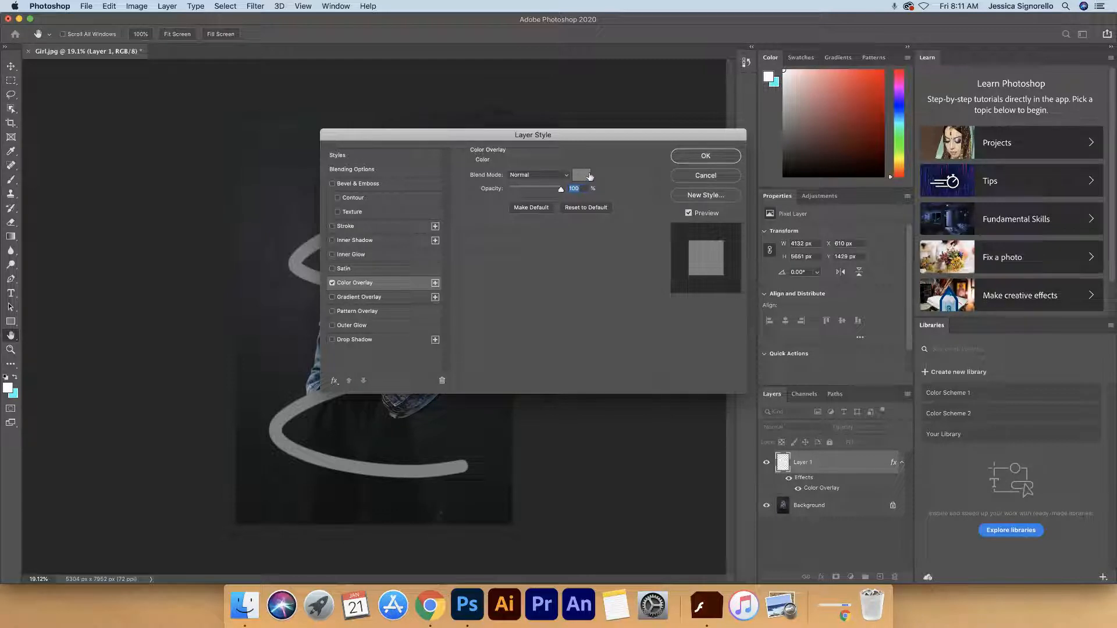
pyautogui.click(582, 174)
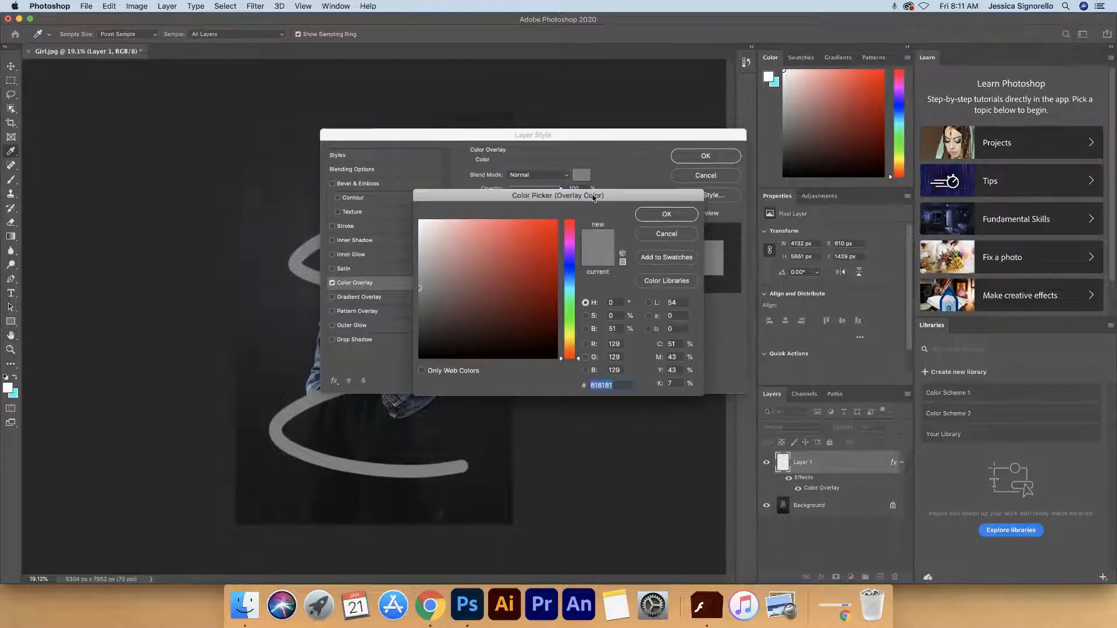
pyautogui.moveTo(630, 205); pyautogui.dragTo(701, 202)
pyautogui.moveTo(679, 243)
pyautogui.mouseDown()
pyautogui.moveTo(682, 260)
pyautogui.moveTo(662, 244)
pyautogui.moveTo(674, 221)
pyautogui.mouseUp()
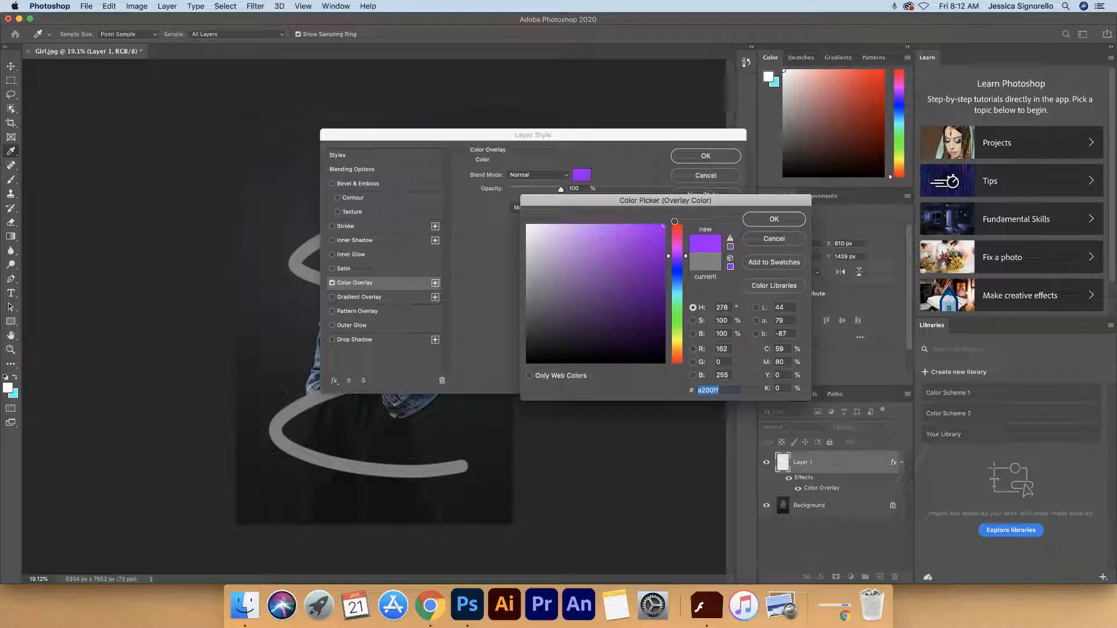
pyautogui.click(773, 219)
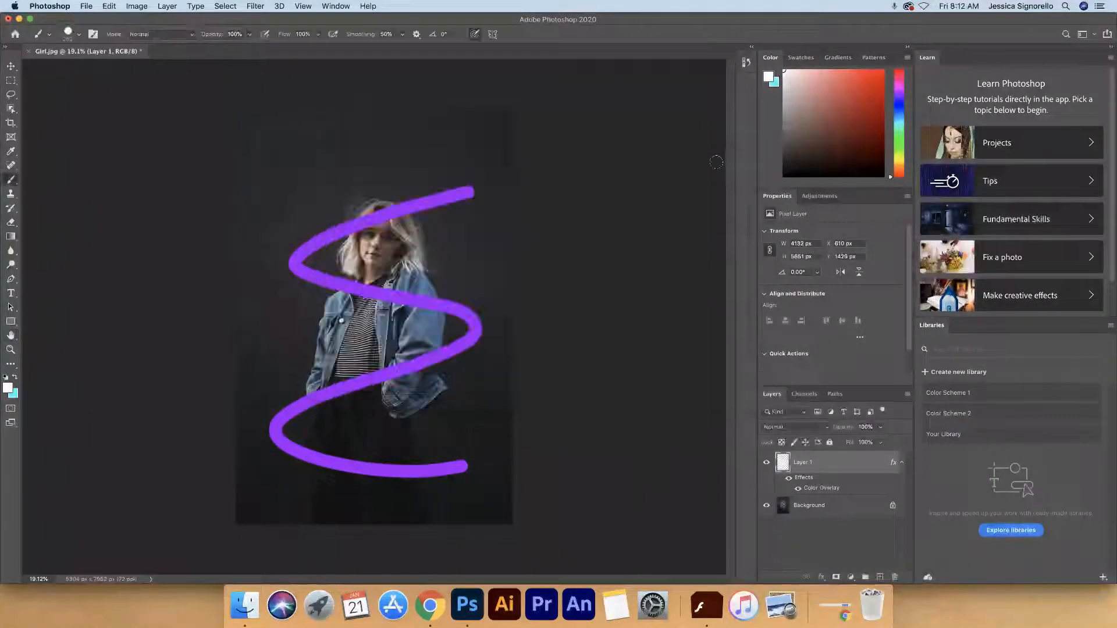
# Add an Inner Glow to the stroke's layer with Normal blend mode, 100% opacity and Center as source.
pyautogui.click(823, 580)
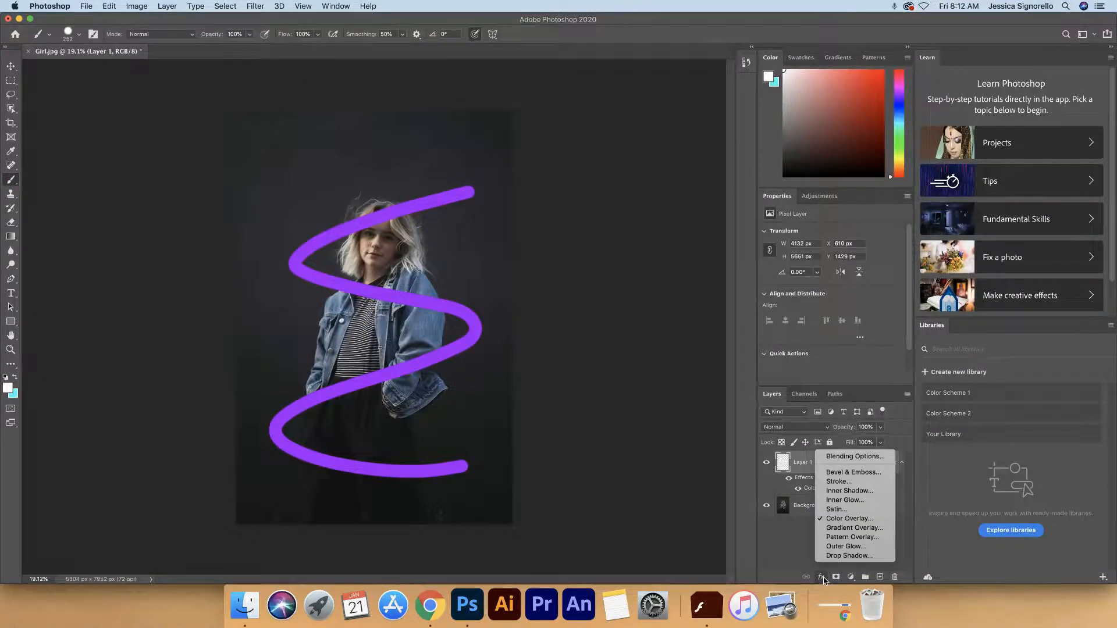
pyautogui.click(846, 500)
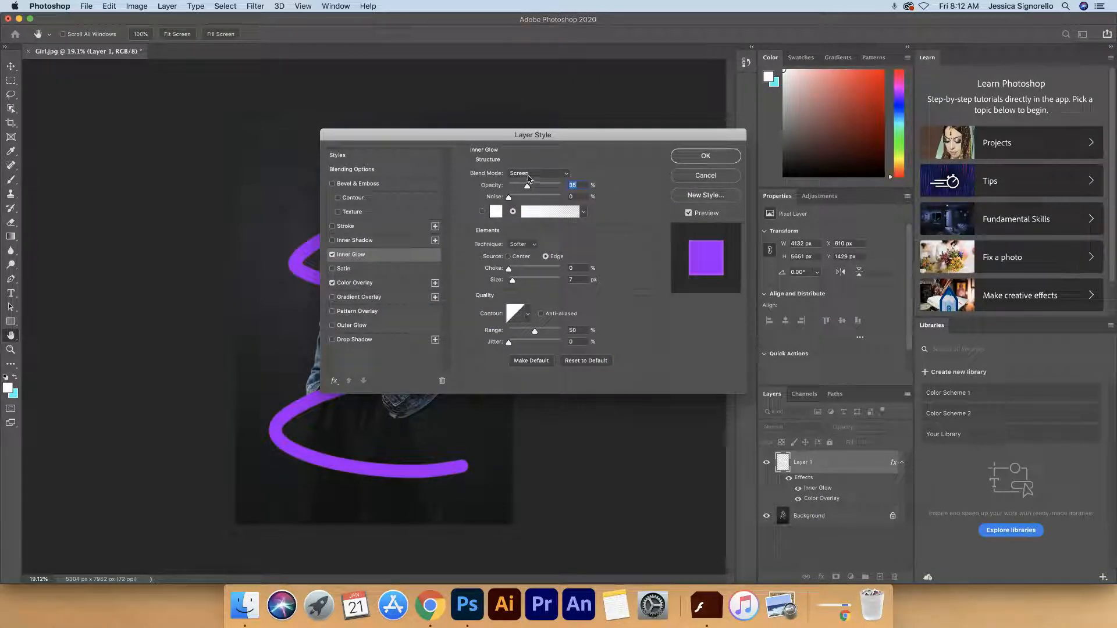
pyautogui.click(530, 175)
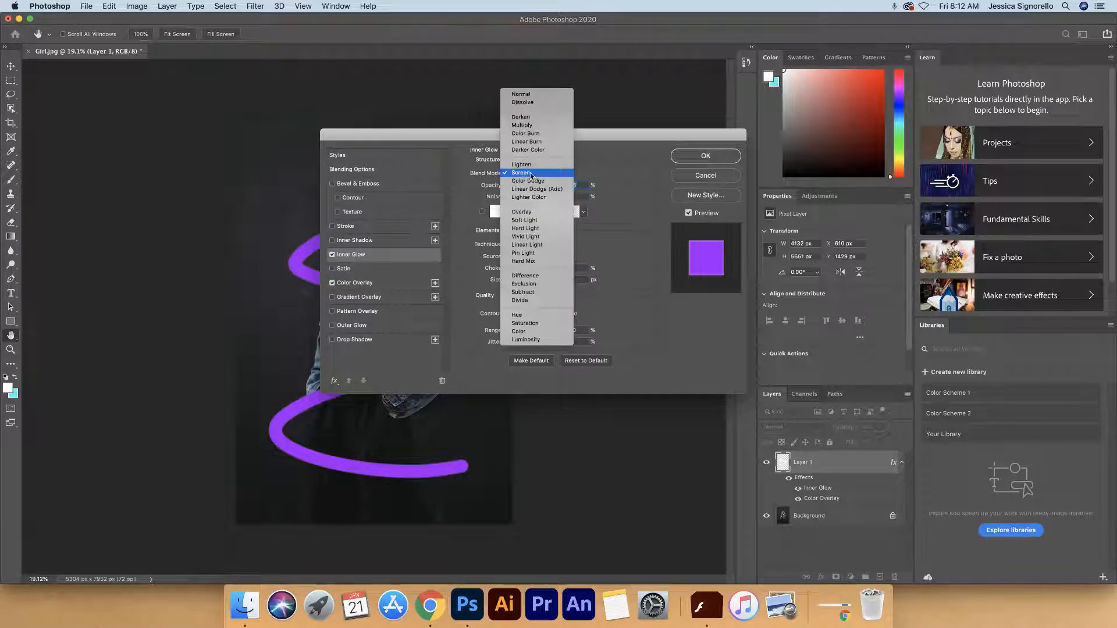
pyautogui.click(527, 97)
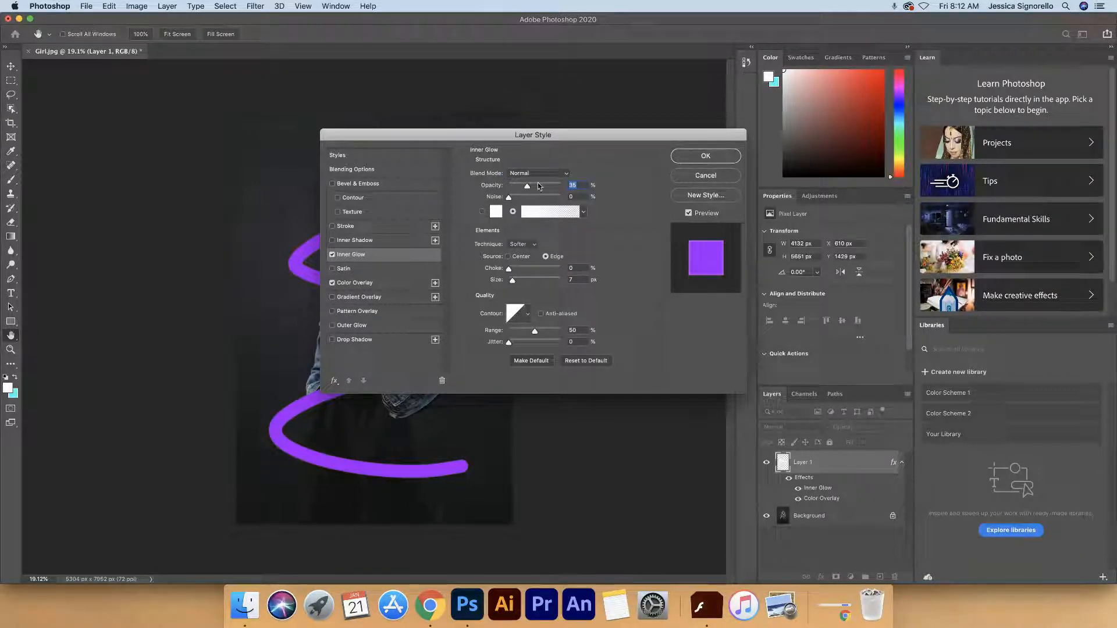
pyautogui.moveTo(528, 188); pyautogui.dragTo(573, 187)
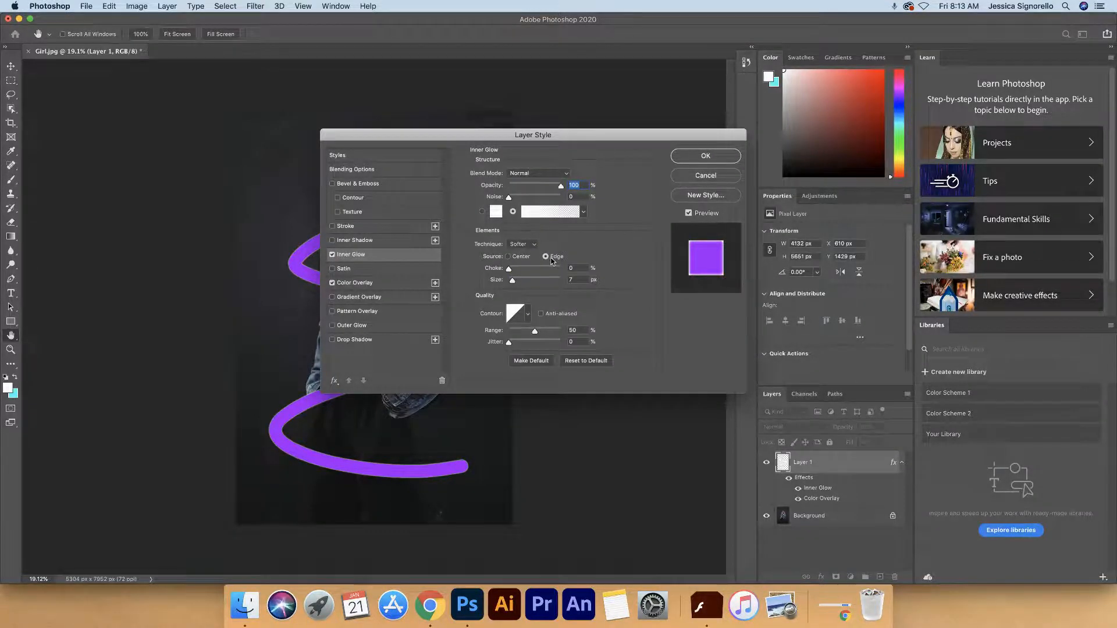
pyautogui.click(508, 257)
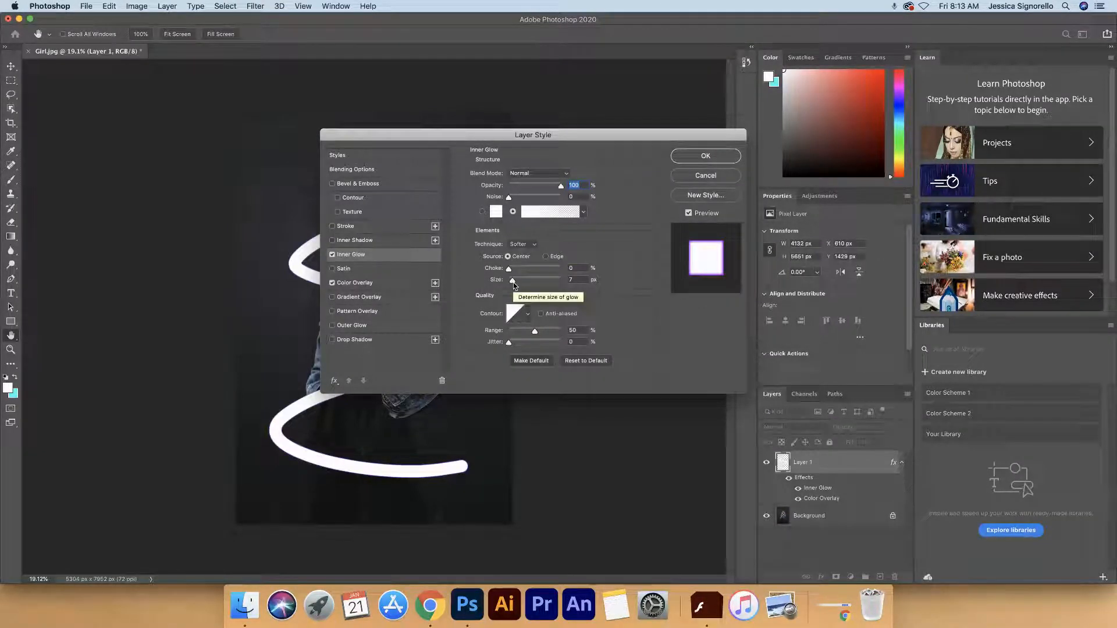
# Set the inner glow's size to 150 px and its opacity to 90%.
pyautogui.moveTo(512, 281); pyautogui.dragTo(529, 283)
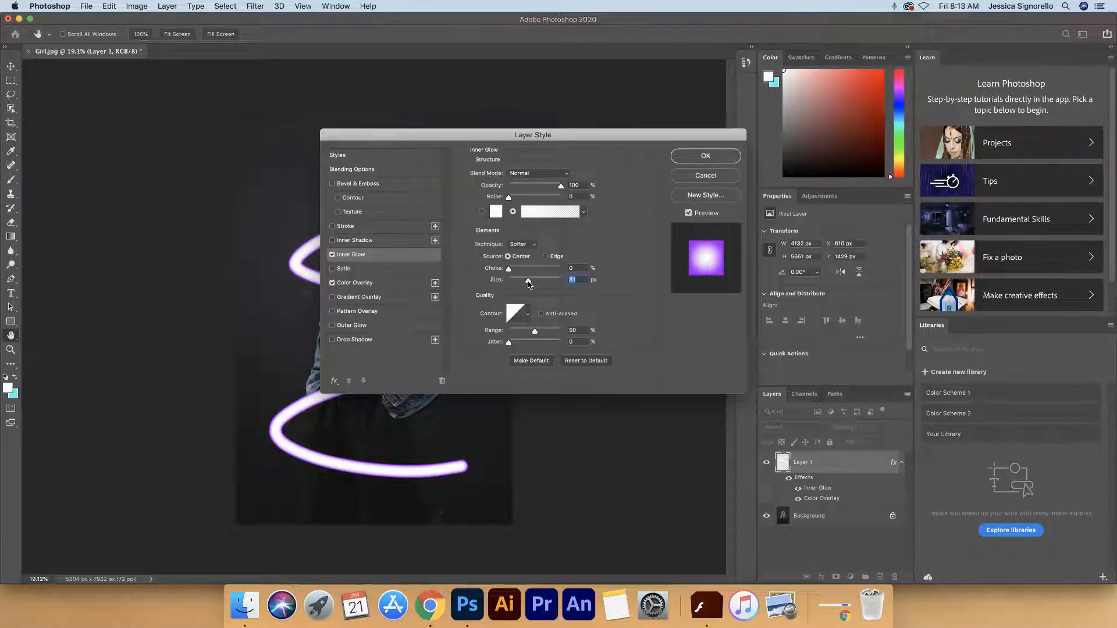
pyautogui.moveTo(530, 281); pyautogui.dragTo(542, 283)
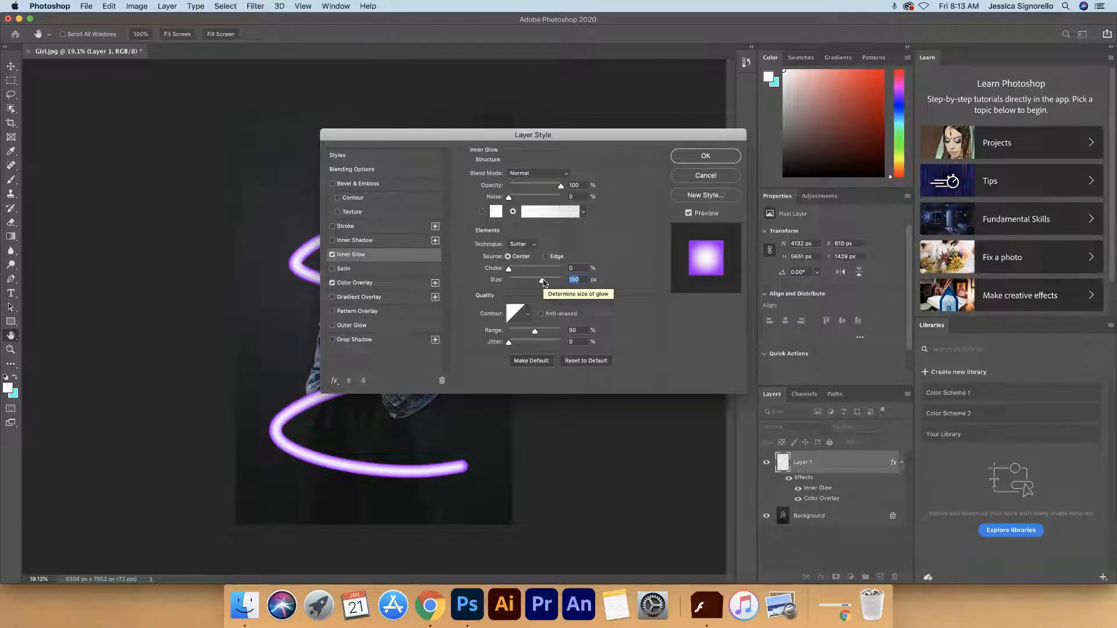
pyautogui.moveTo(531, 136); pyautogui.dragTo(621, 150)
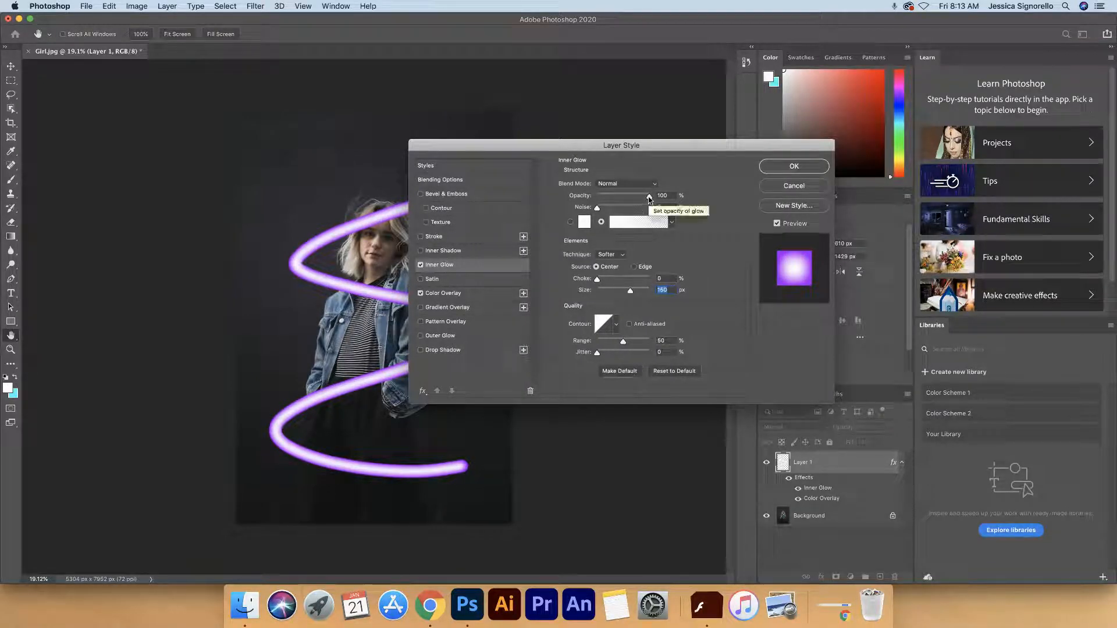
pyautogui.moveTo(649, 199); pyautogui.dragTo(644, 204)
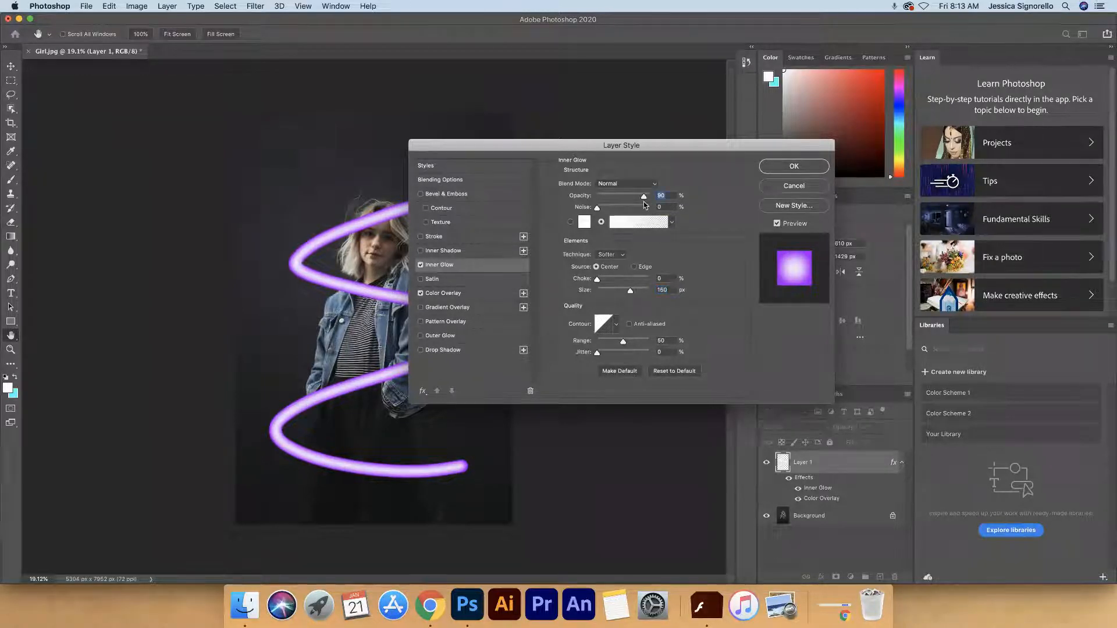
pyautogui.click(643, 197)
# Enable Outer Glow on the stroke's layer, reset it to default and change the glow color to bright purple.
pyautogui.click(421, 335)
pyautogui.click(460, 335)
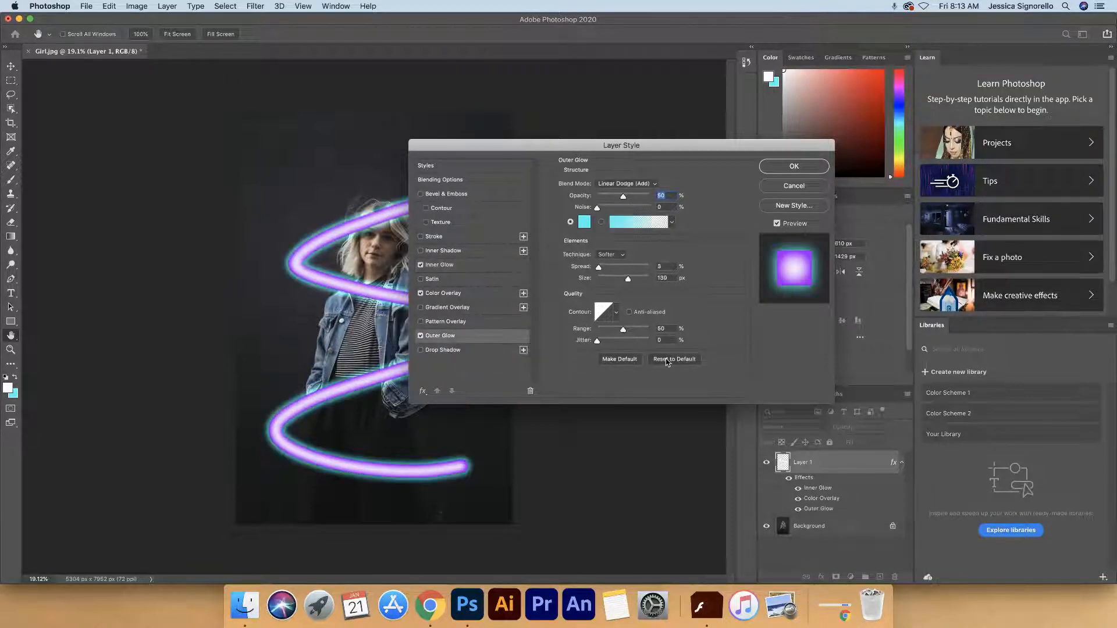
pyautogui.click(668, 359)
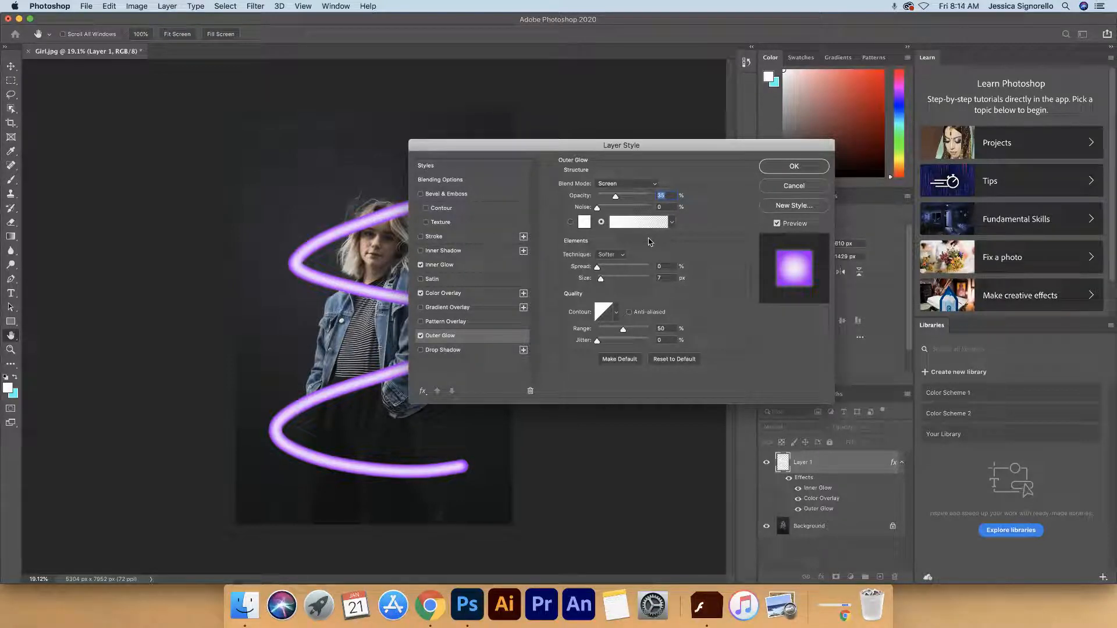
pyautogui.click(586, 225)
pyautogui.click(679, 256)
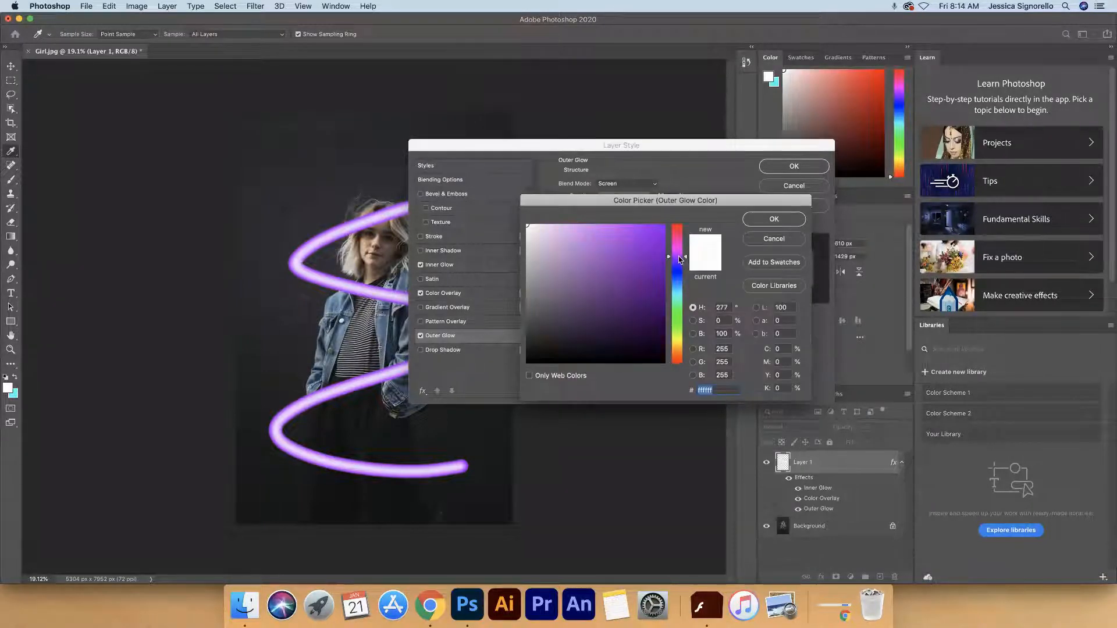
pyautogui.moveTo(647, 243); pyautogui.dragTo(663, 227)
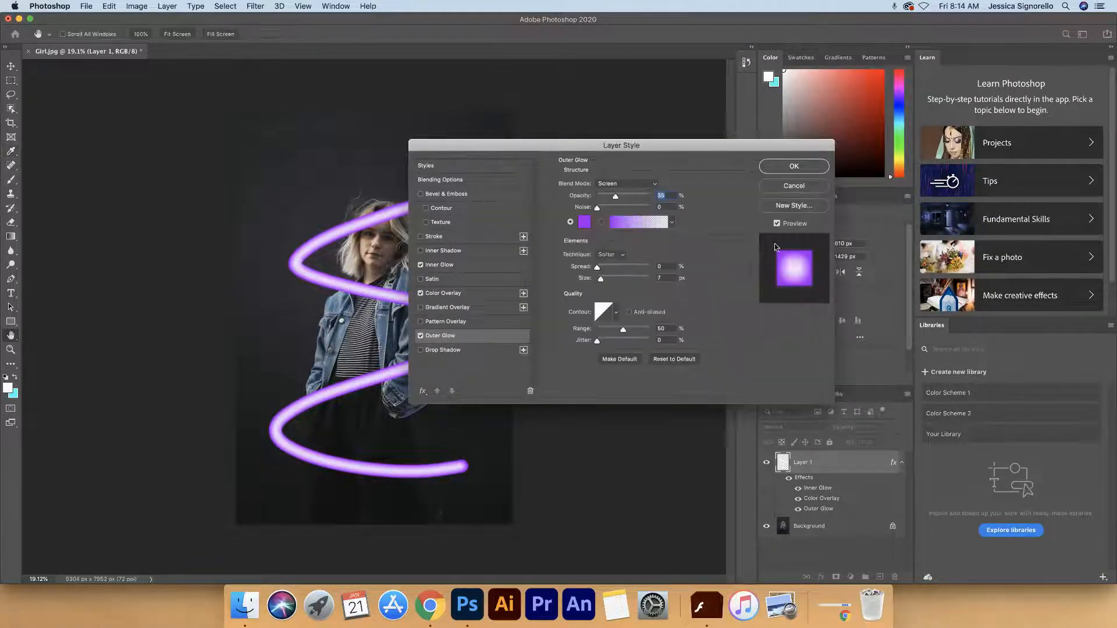
pyautogui.click(761, 226)
# Set the outer glow's opacity to 70% and size to 180 px, and apply the layer style.
pyautogui.moveTo(617, 198); pyautogui.dragTo(624, 202)
pyautogui.moveTo(603, 282); pyautogui.dragTo(629, 282)
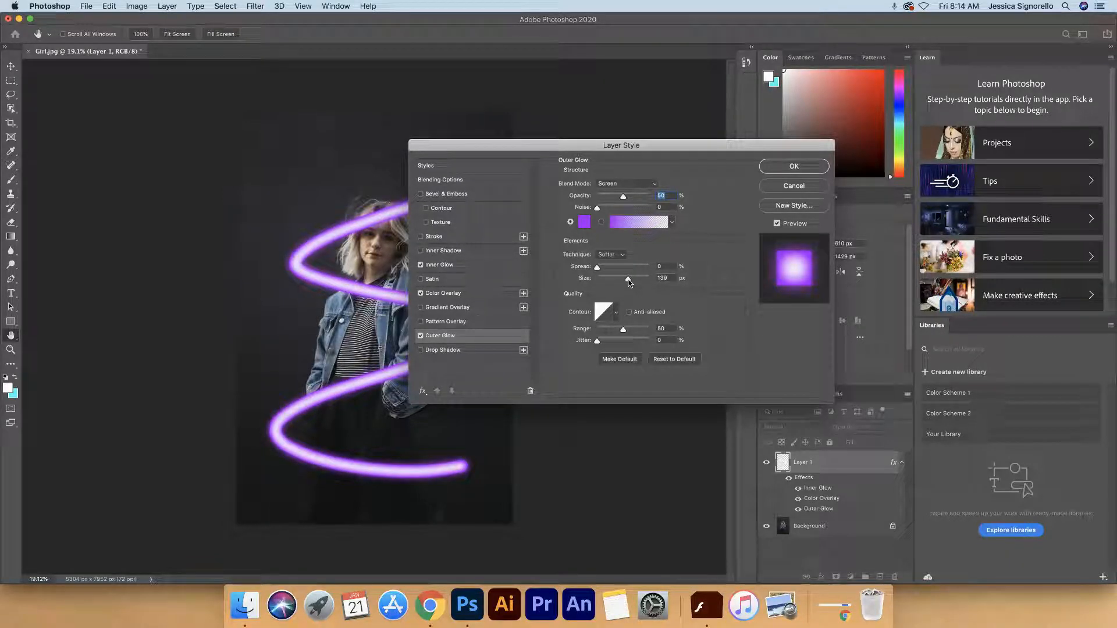
pyautogui.moveTo(629, 282); pyautogui.dragTo(637, 282)
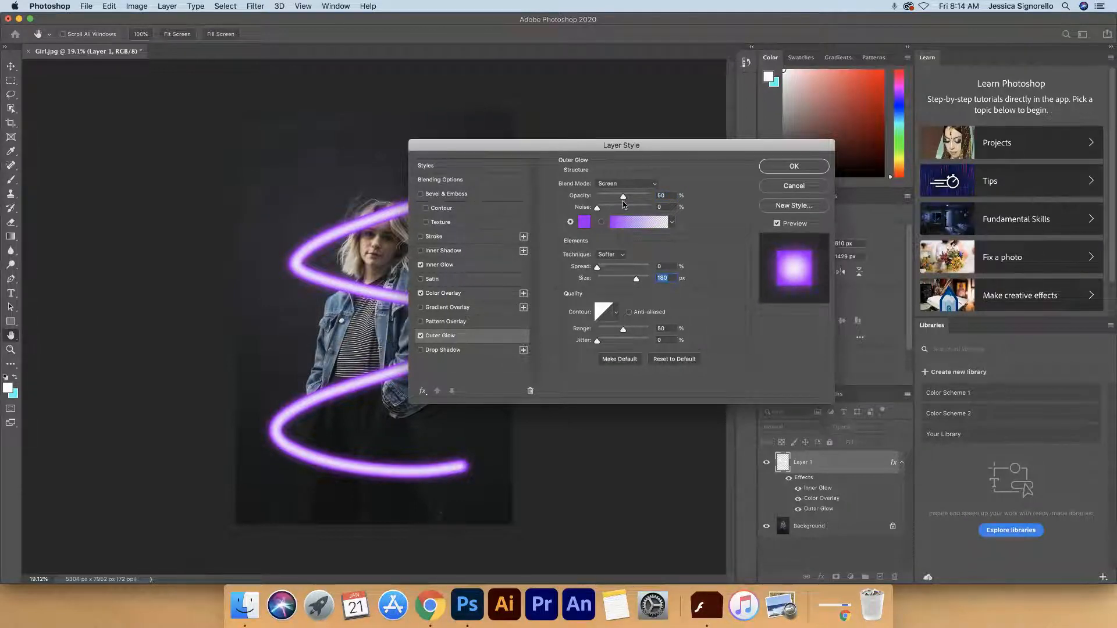
pyautogui.moveTo(626, 199); pyautogui.dragTo(633, 204)
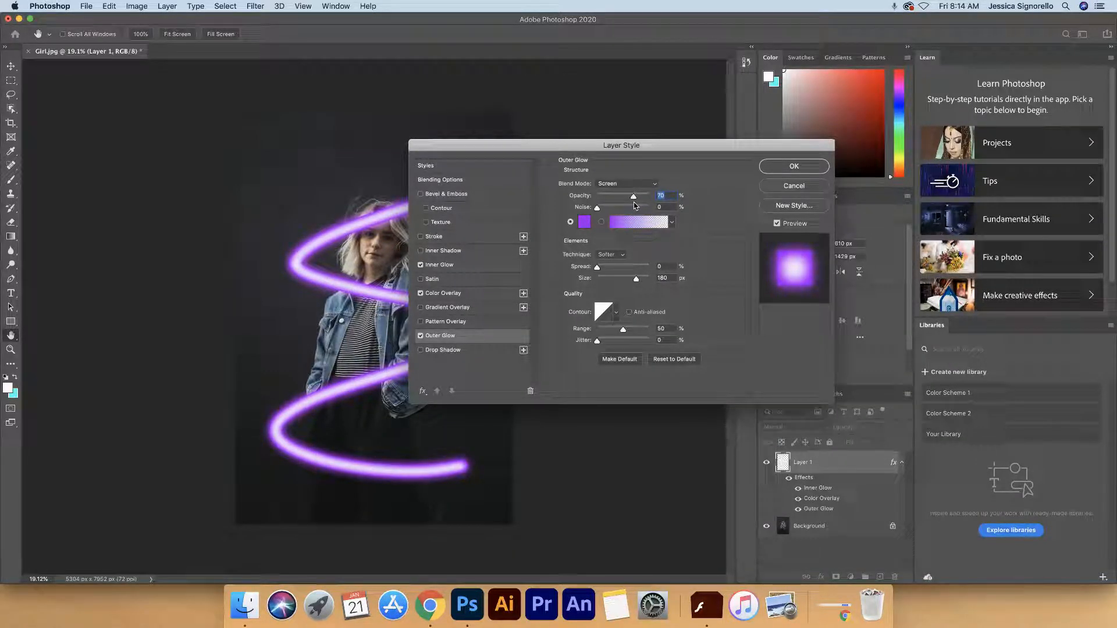
pyautogui.moveTo(656, 146); pyautogui.dragTo(707, 162)
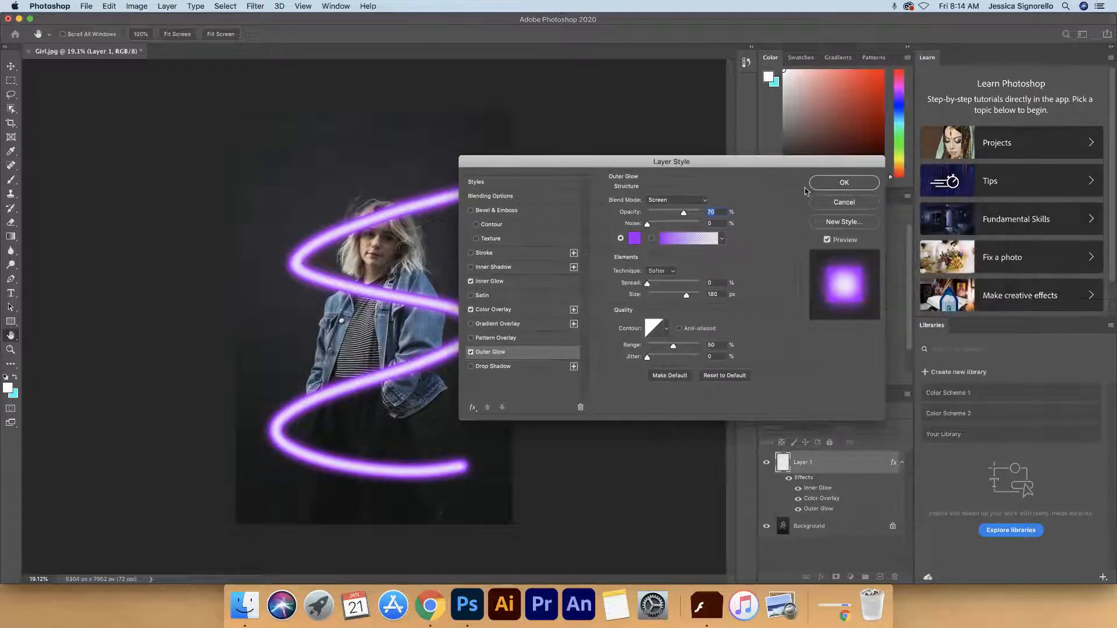
pyautogui.click(844, 184)
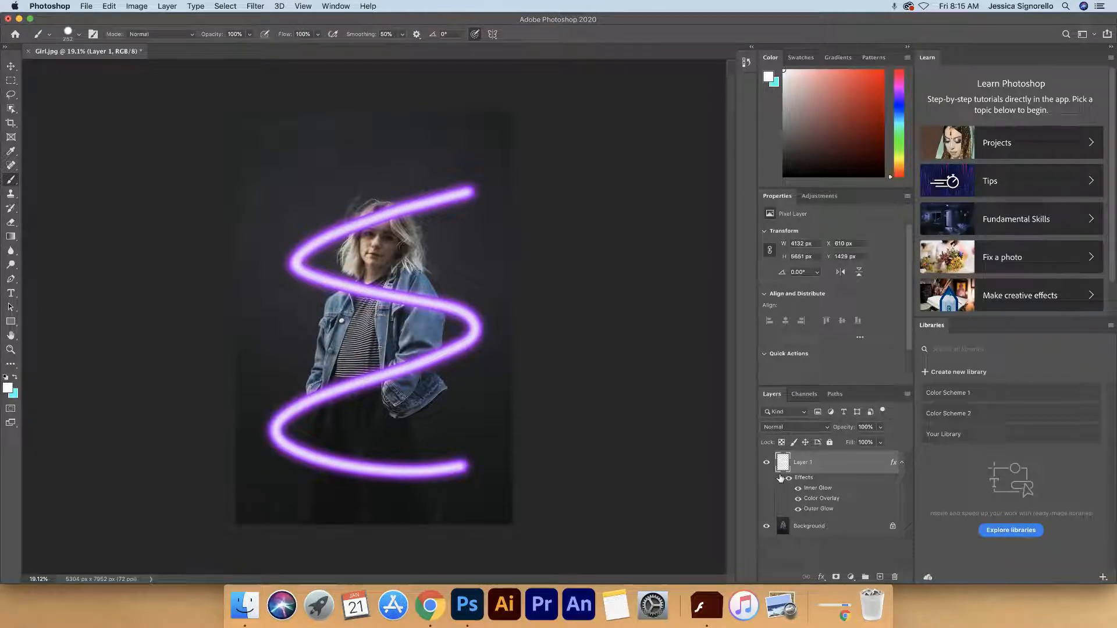
# Select the woman on the Background layer with Select Subject and dismiss the workspace tip.
pyautogui.click(843, 533)
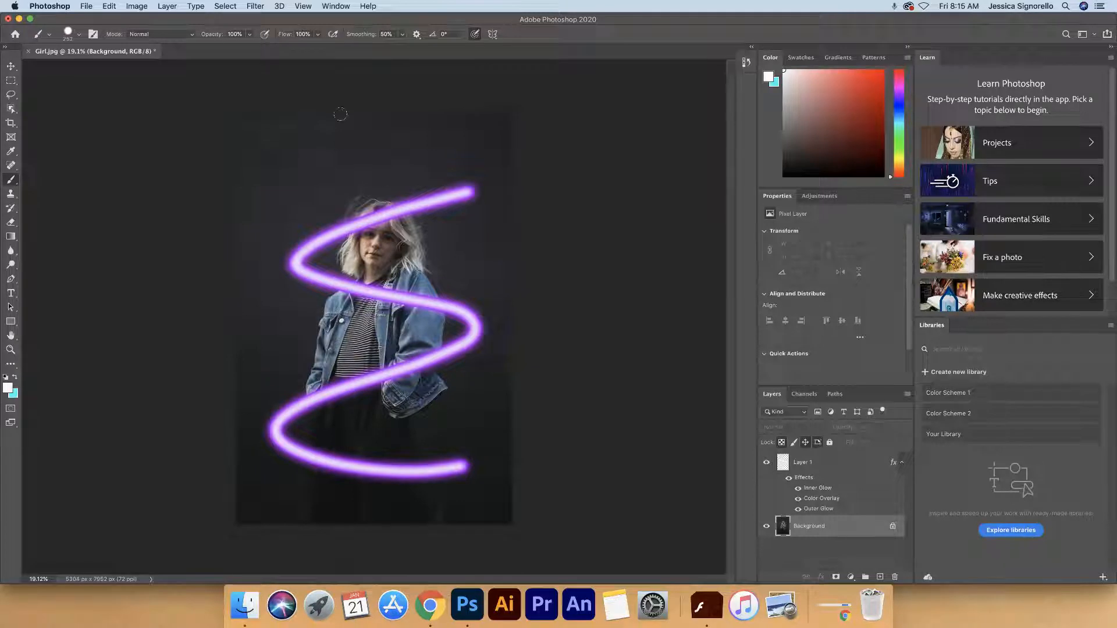
pyautogui.click(231, 7)
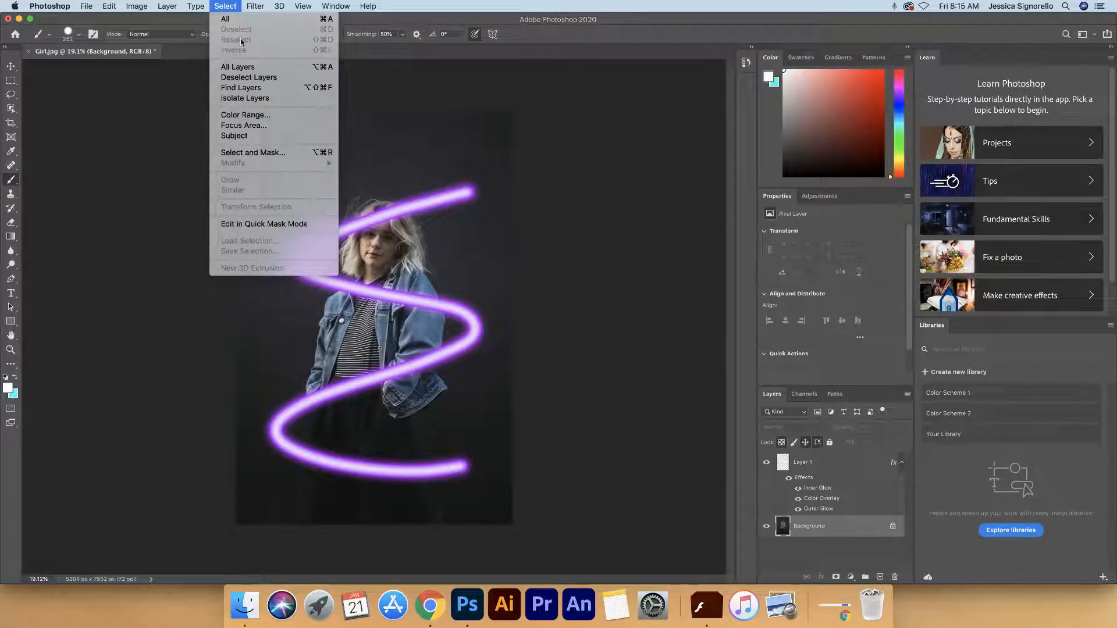
pyautogui.click(254, 135)
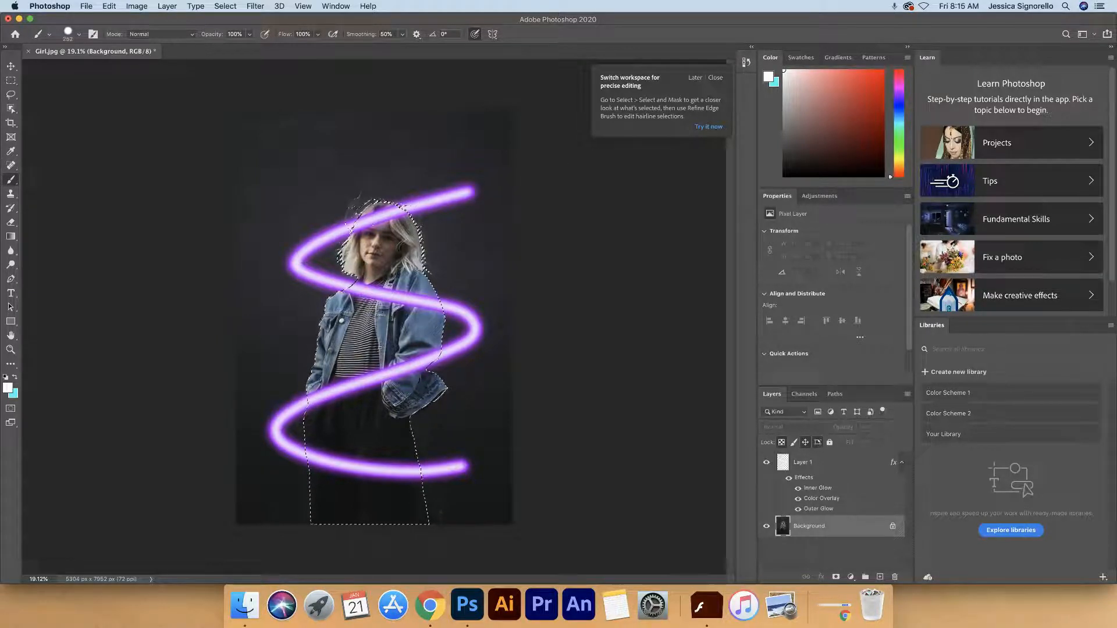
pyautogui.click(713, 77)
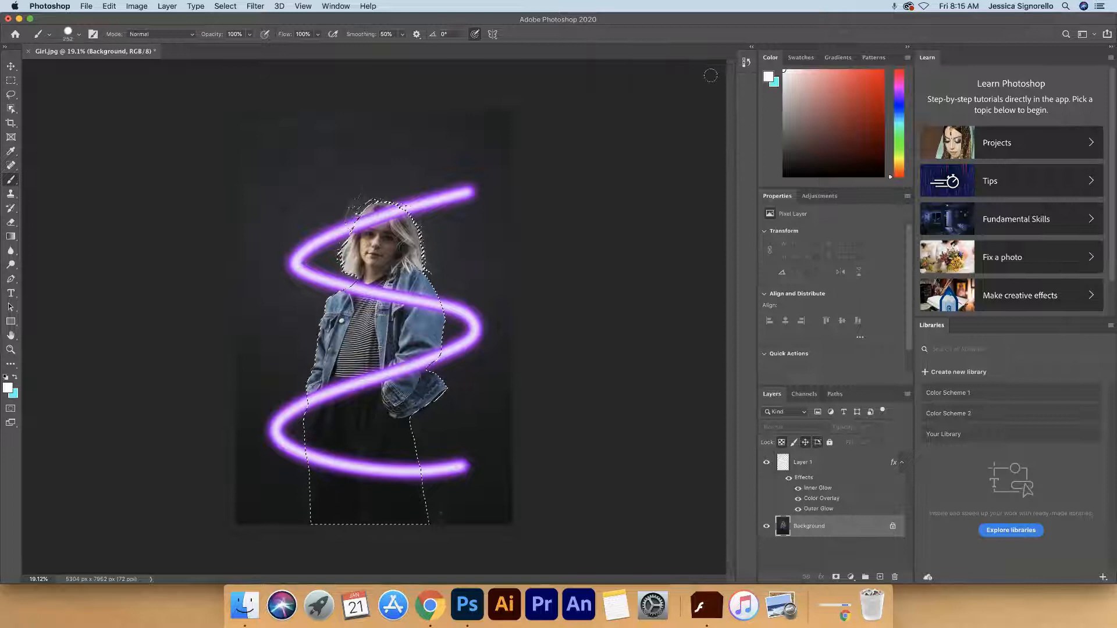
# Add a layer mask to the neon stroke's layer from the woman's selection and invert the mask.
pyautogui.click(832, 465)
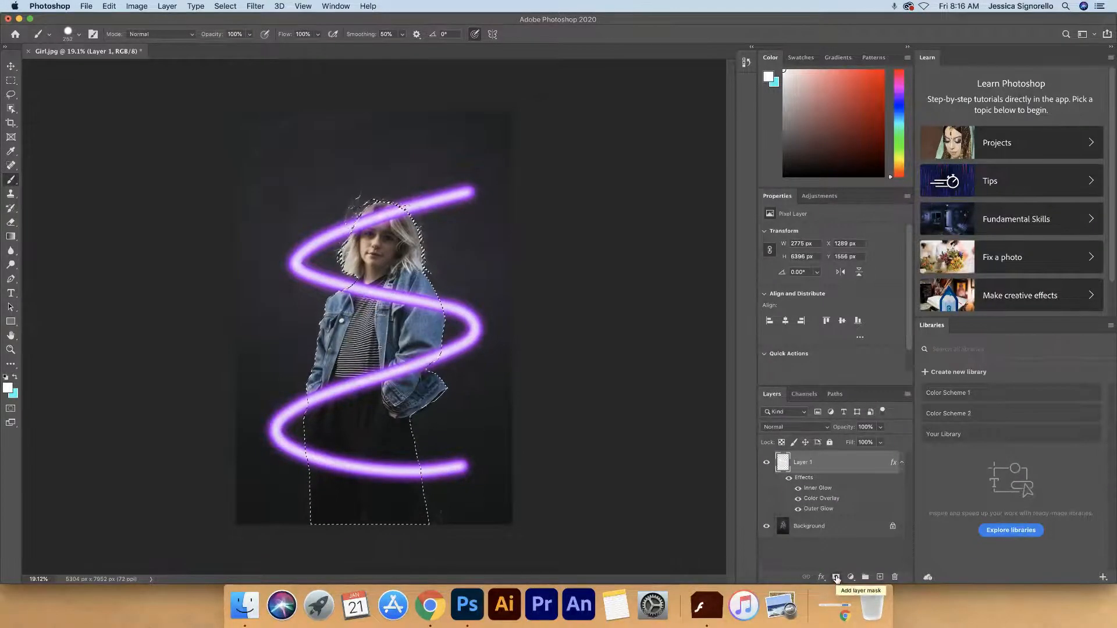
pyautogui.click(835, 577)
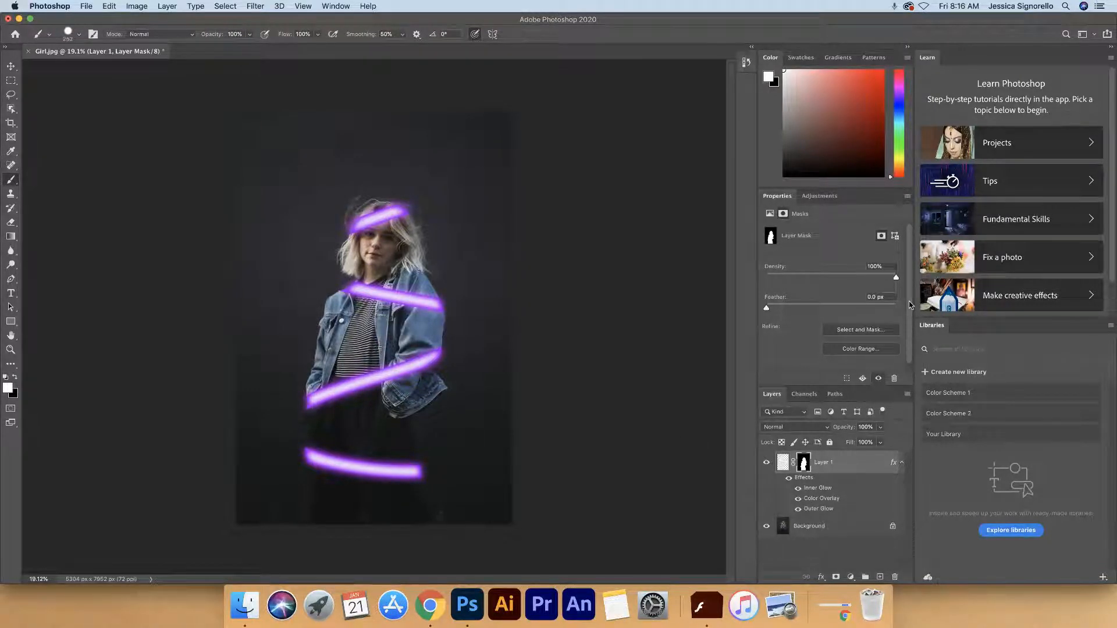
pyautogui.moveTo(909, 302); pyautogui.dragTo(909, 323)
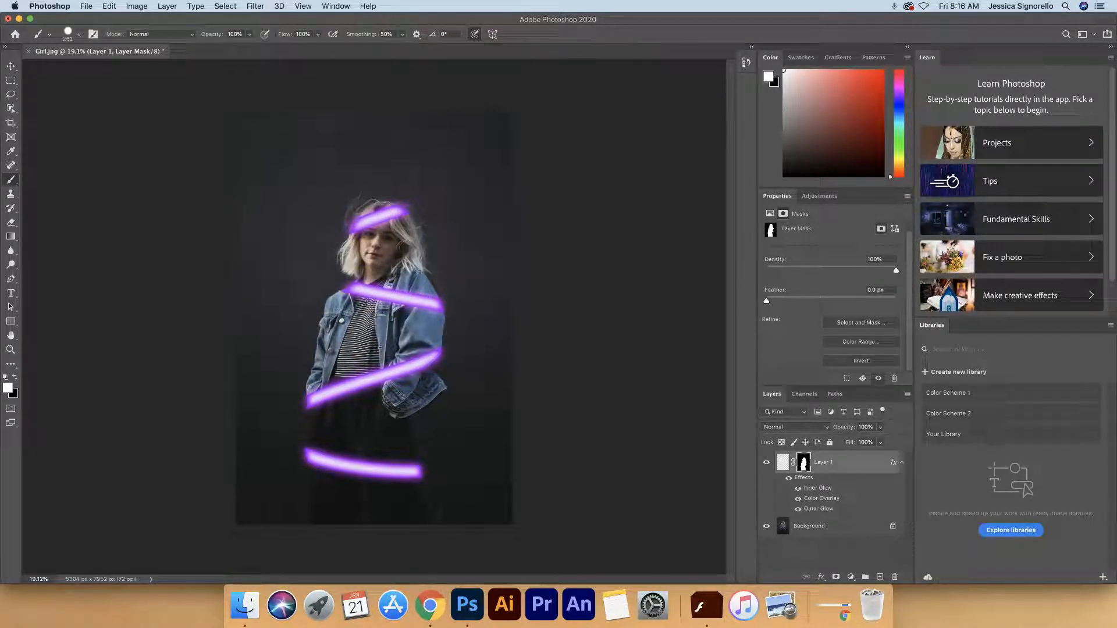
pyautogui.click(877, 365)
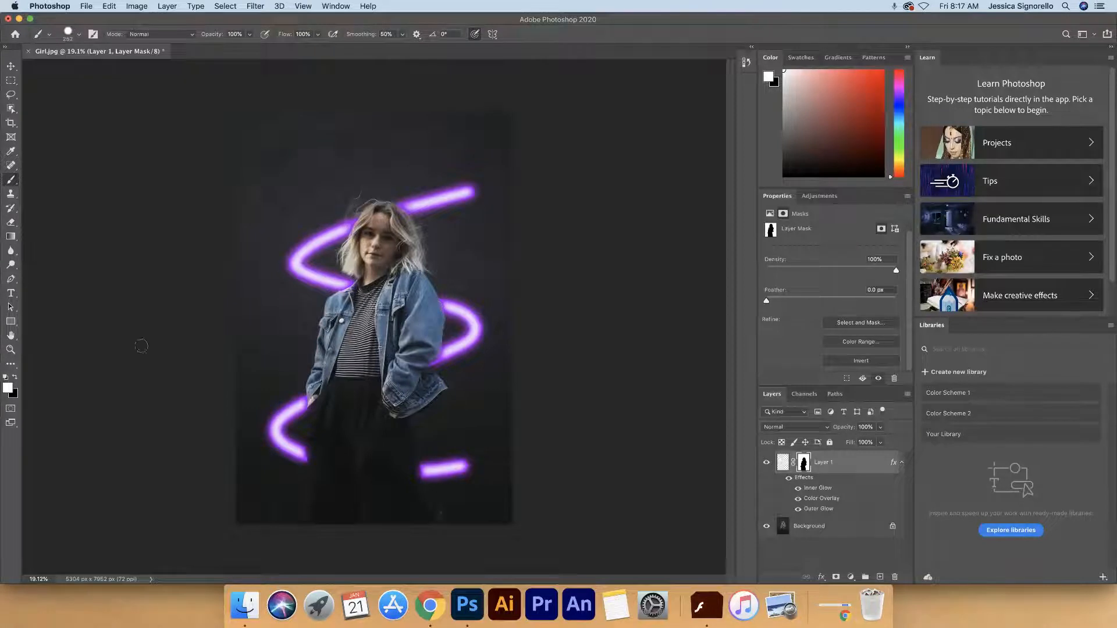
# Enlarge the brush to 900 px and paint white on the mask to restore the spiral across her chest and legs.
pyautogui.press(']')
pyautogui.press(']')
pyautogui.press(']')
pyautogui.press(']')
pyautogui.moveTo(355, 288)
pyautogui.mouseDown()
pyautogui.moveTo(454, 294)
pyautogui.moveTo(445, 301)
pyautogui.mouseUp()
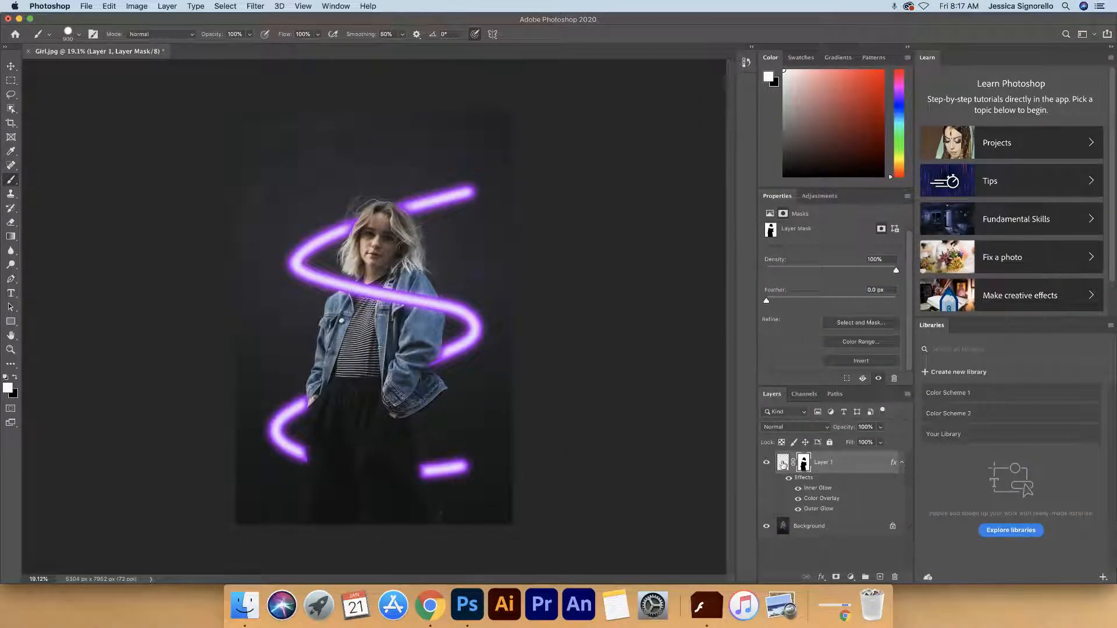
pyautogui.moveTo(445, 465)
pyautogui.mouseDown()
pyautogui.moveTo(358, 468)
pyautogui.moveTo(306, 455)
pyautogui.mouseUp()
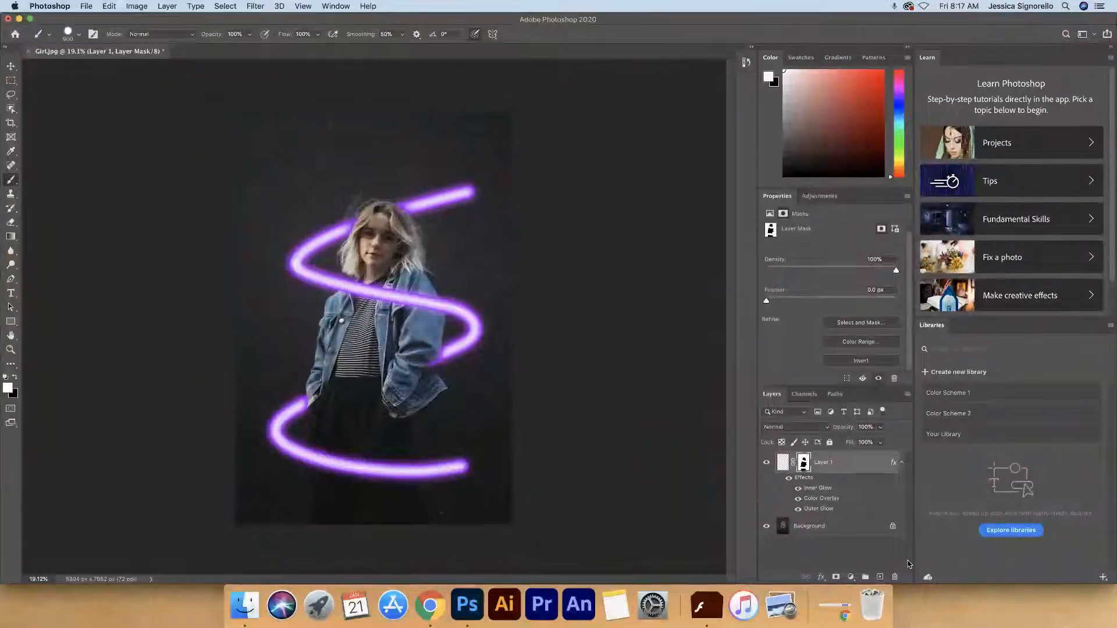
# Add a Hue/Saturation adjustment layer above the neon stroke with Colorize enabled, saturation 100 and hue 284.
pyautogui.click(851, 577)
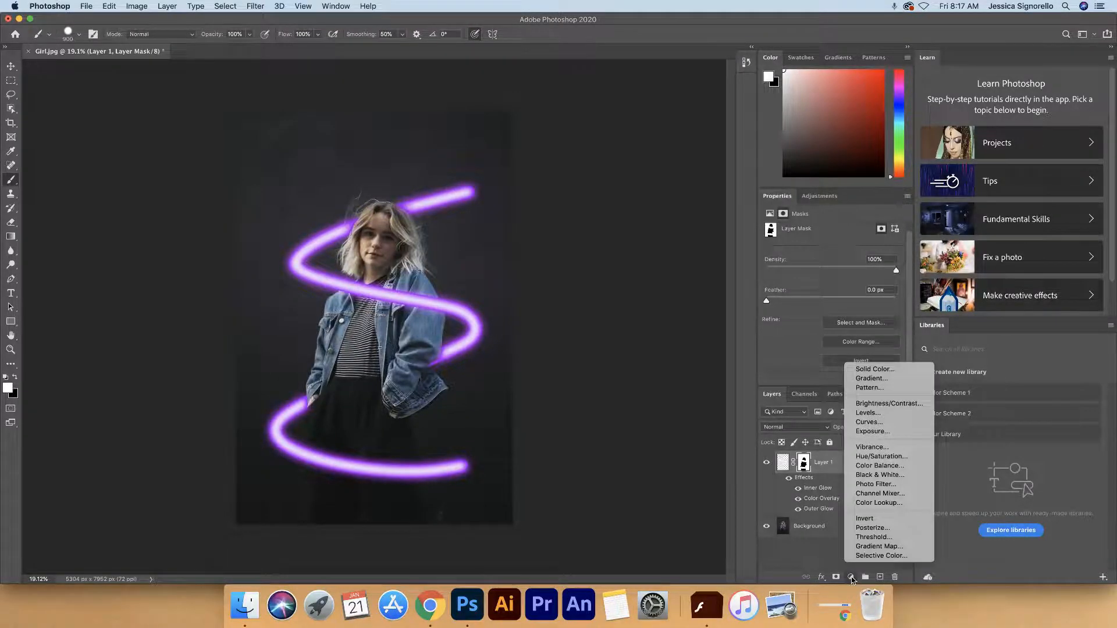
pyautogui.click(888, 458)
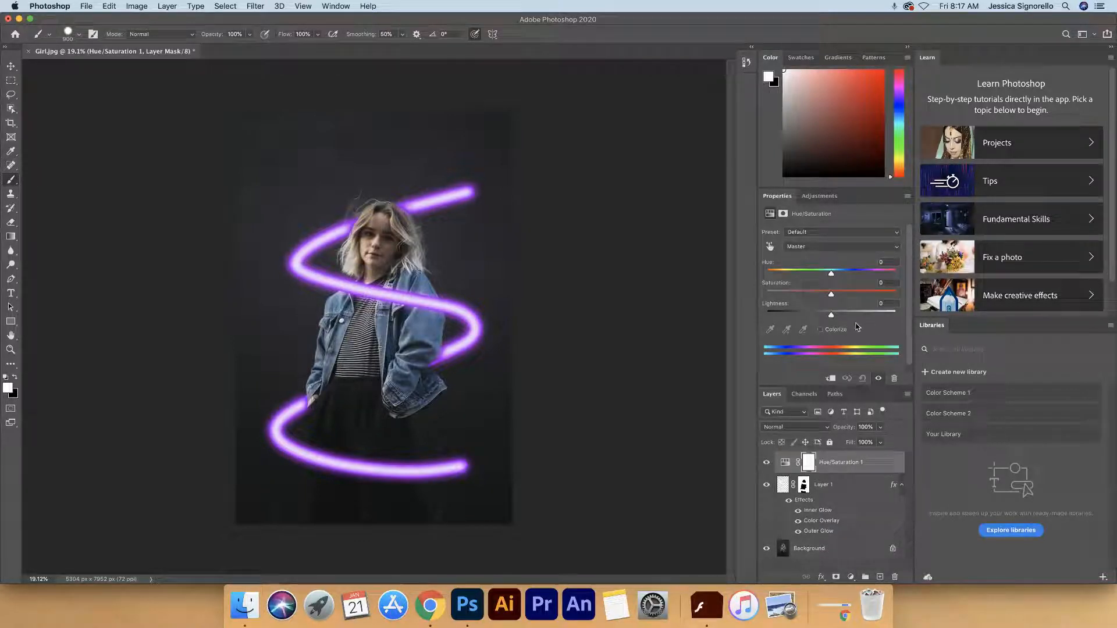
pyautogui.click(820, 330)
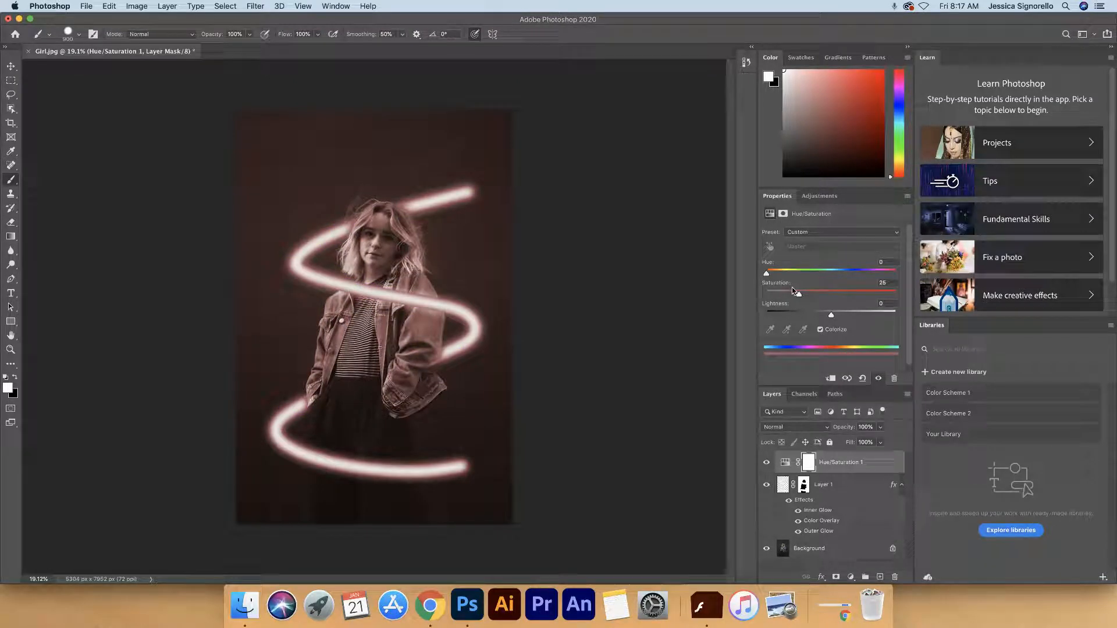
pyautogui.moveTo(800, 295); pyautogui.dragTo(925, 299)
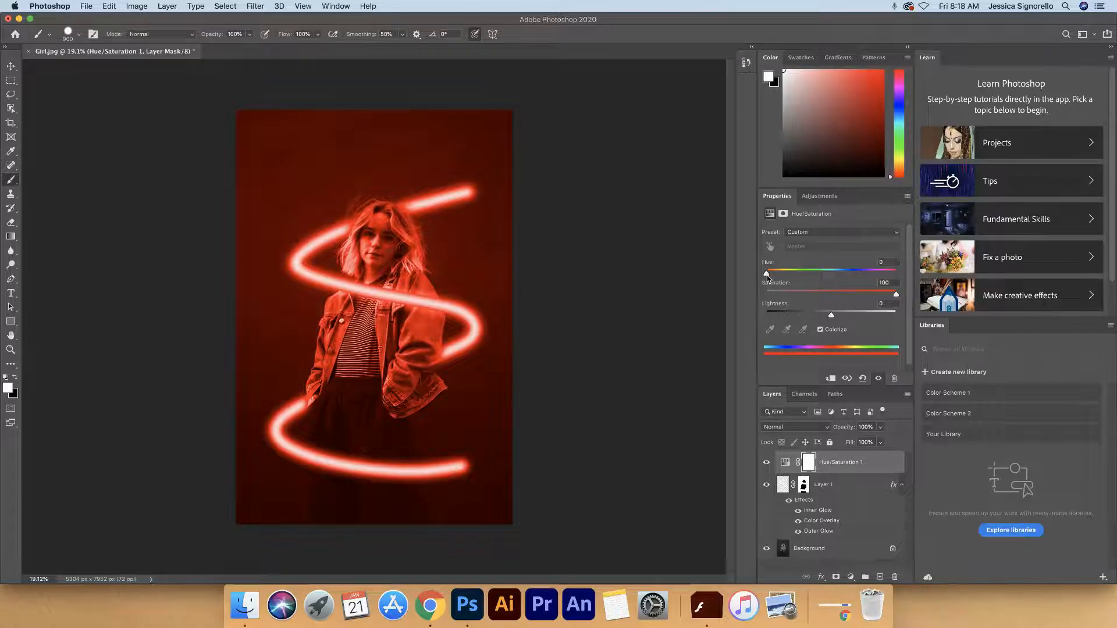
pyautogui.moveTo(768, 276); pyautogui.dragTo(870, 277)
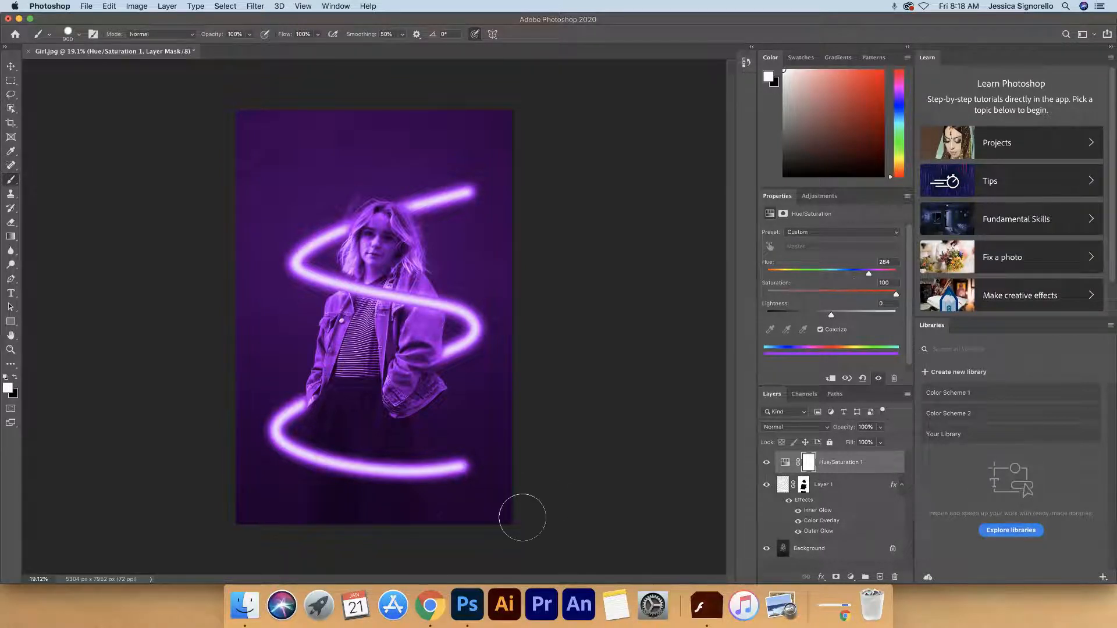
pyautogui.click(430, 605)
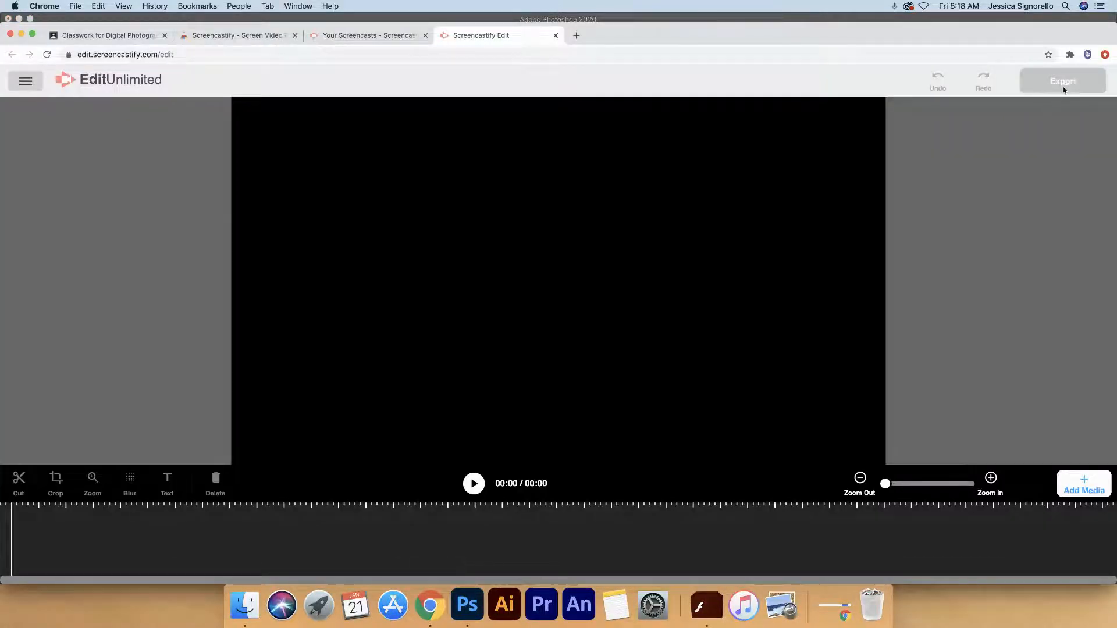